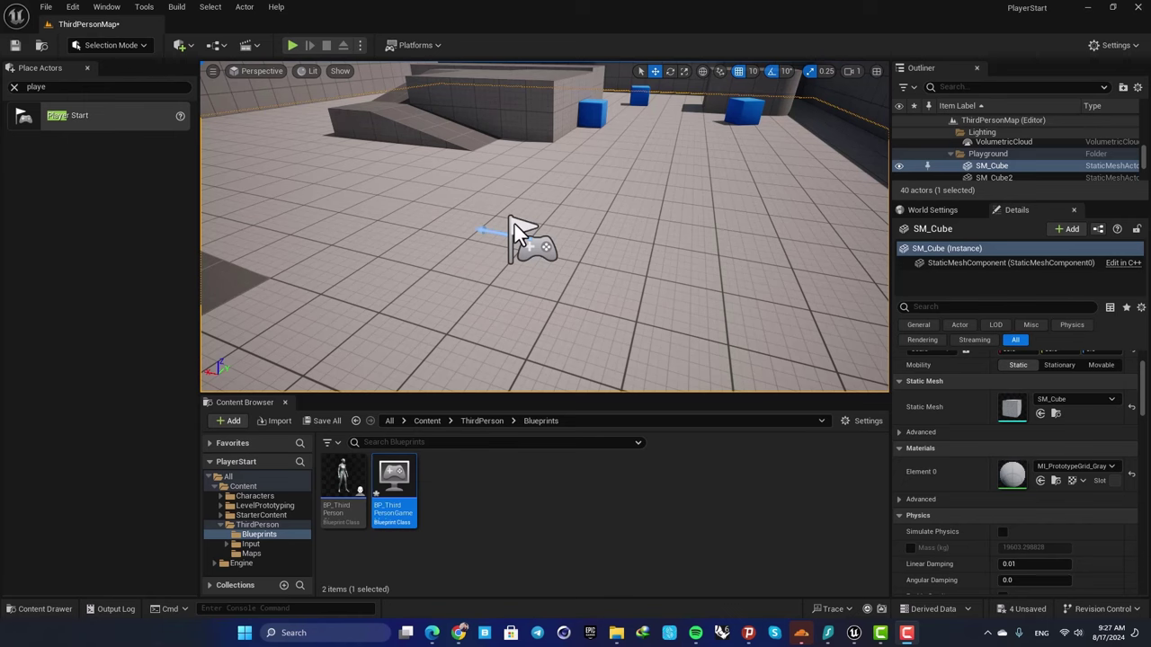
Play the level from the existing Player Start, walk the character forward briefly, and stop the session
{"action": "mouse_move", "coordinate": [544, 257]}
{"action": "right_mouse_down"}
{"action": "mouse_move", "coordinate": [527, 238]}
{"action": "mouse_move", "coordinate": [534, 245]}
{"action": "right_mouse_up"}
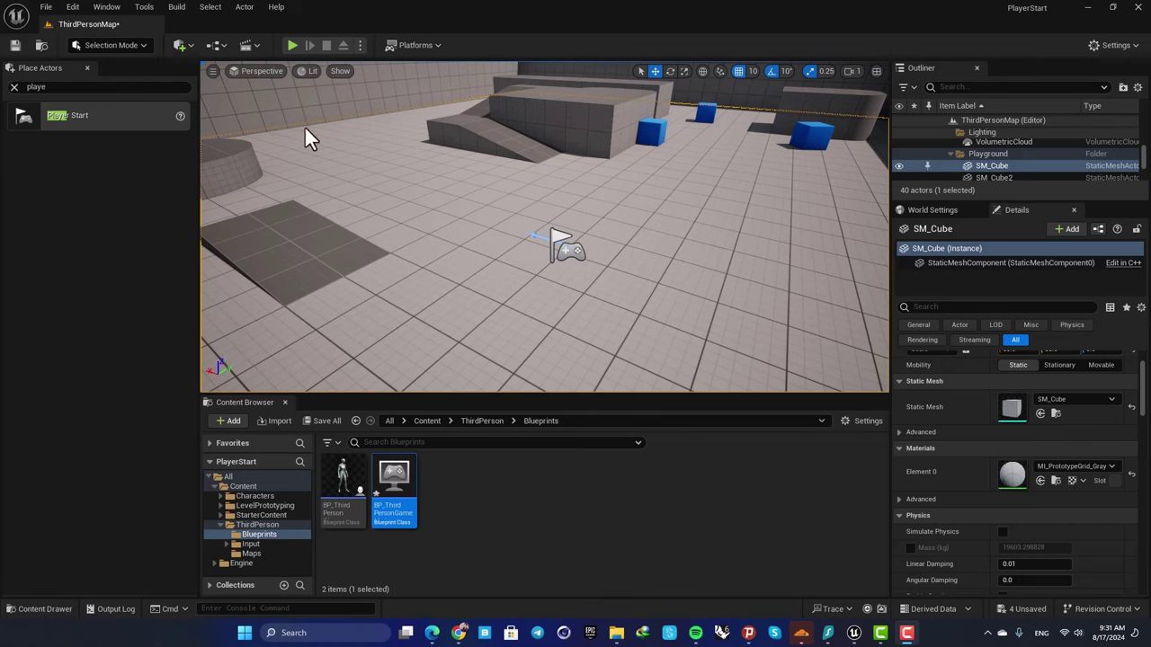
{"action": "left_click", "coordinate": [292, 45]}
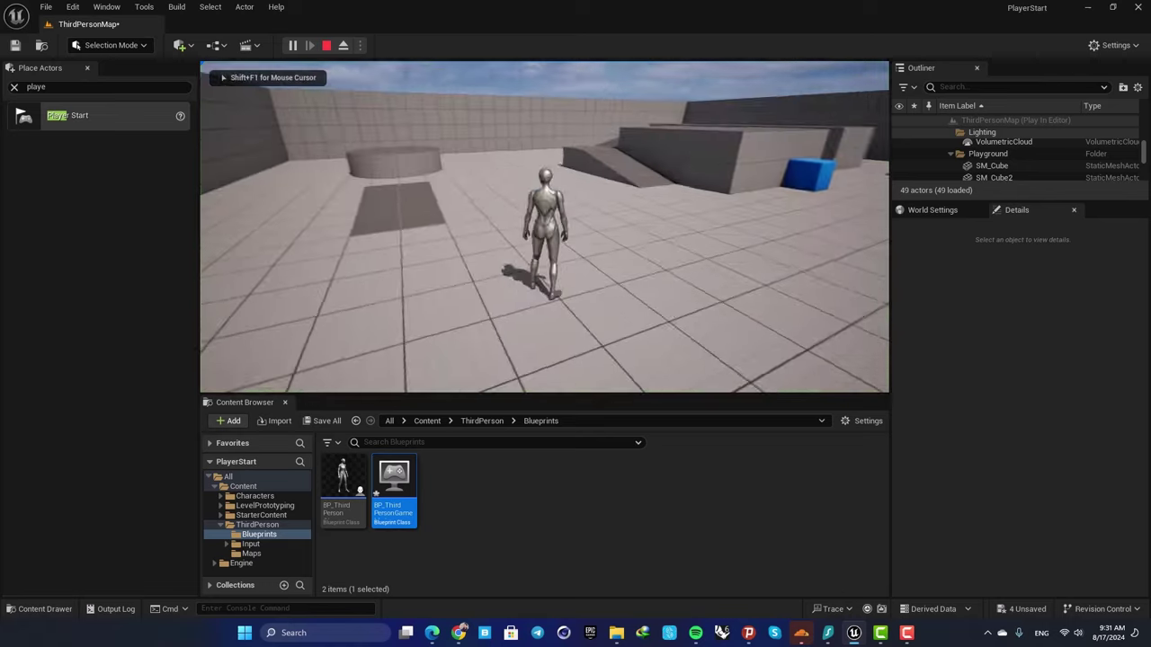
{"action": "key", "text": "w"}
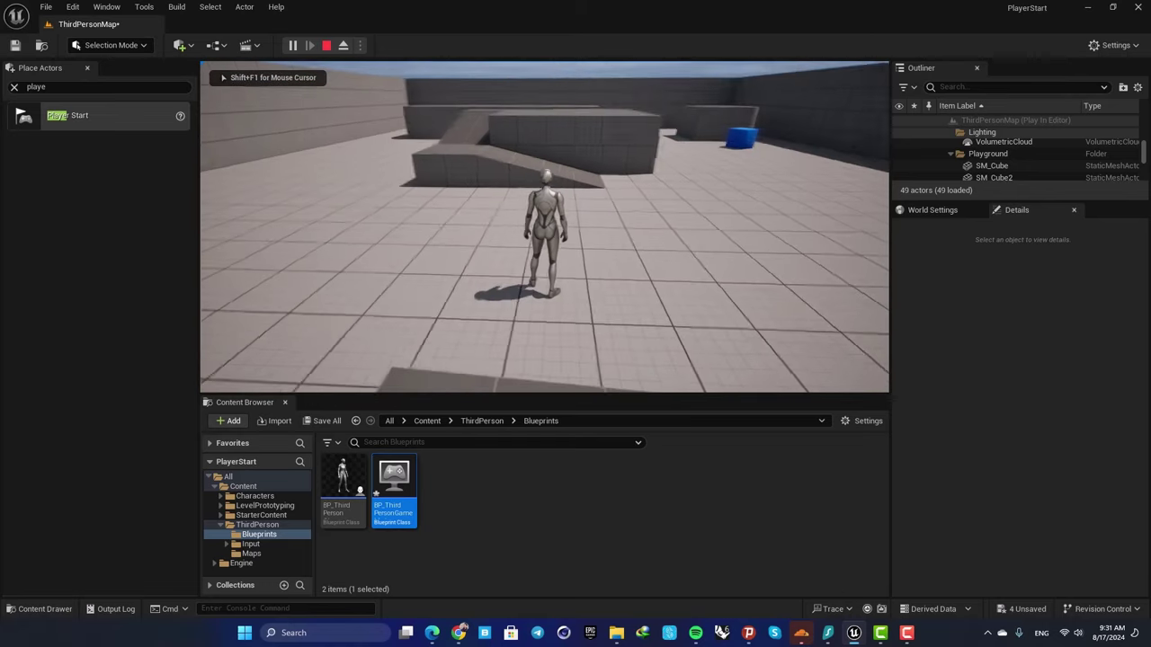
{"action": "key", "text": "Escape"}
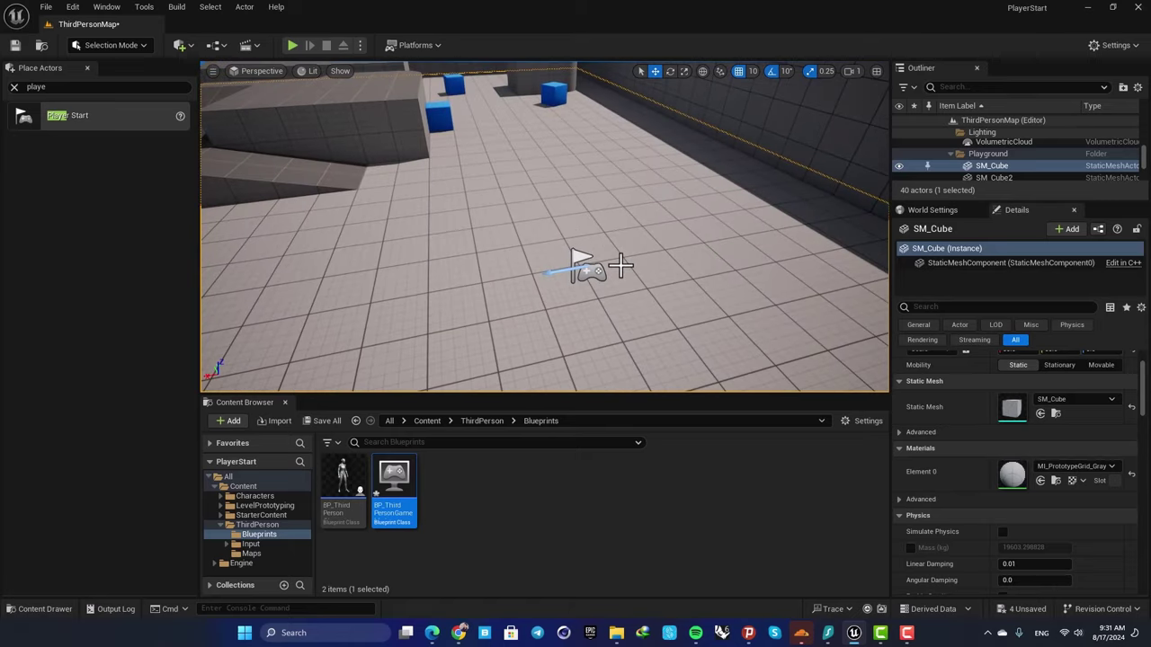
Select the PlayerStart actor in the level and focus on it to inspect its placement
{"action": "left_click", "coordinate": [589, 268]}
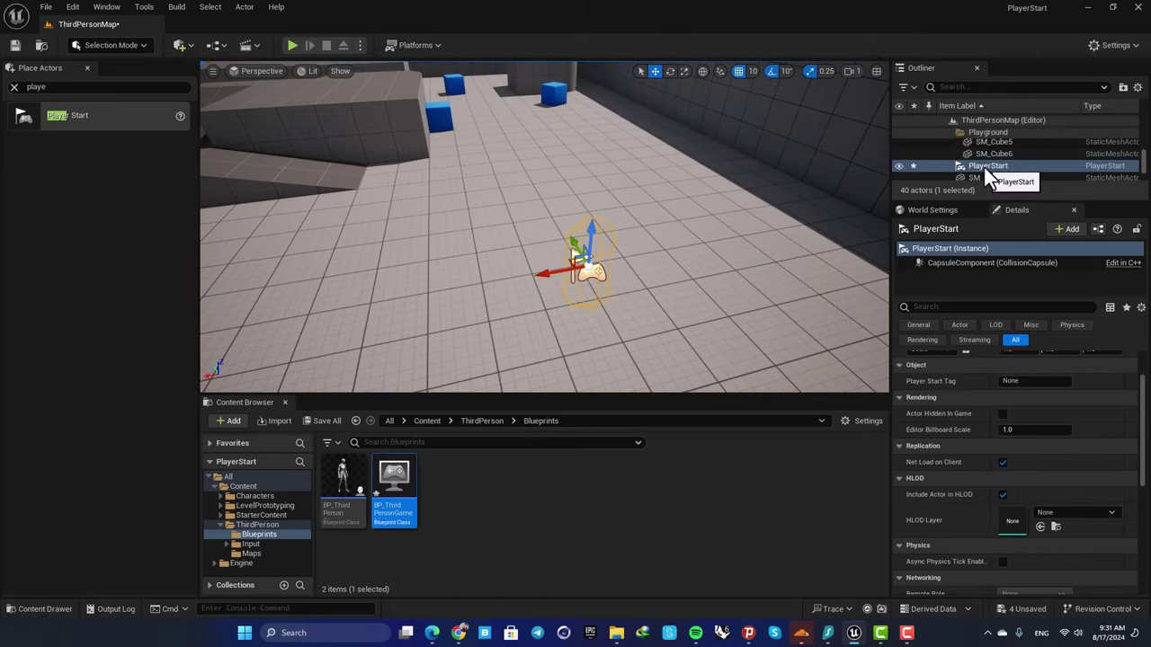
{"action": "key", "text": "f"}
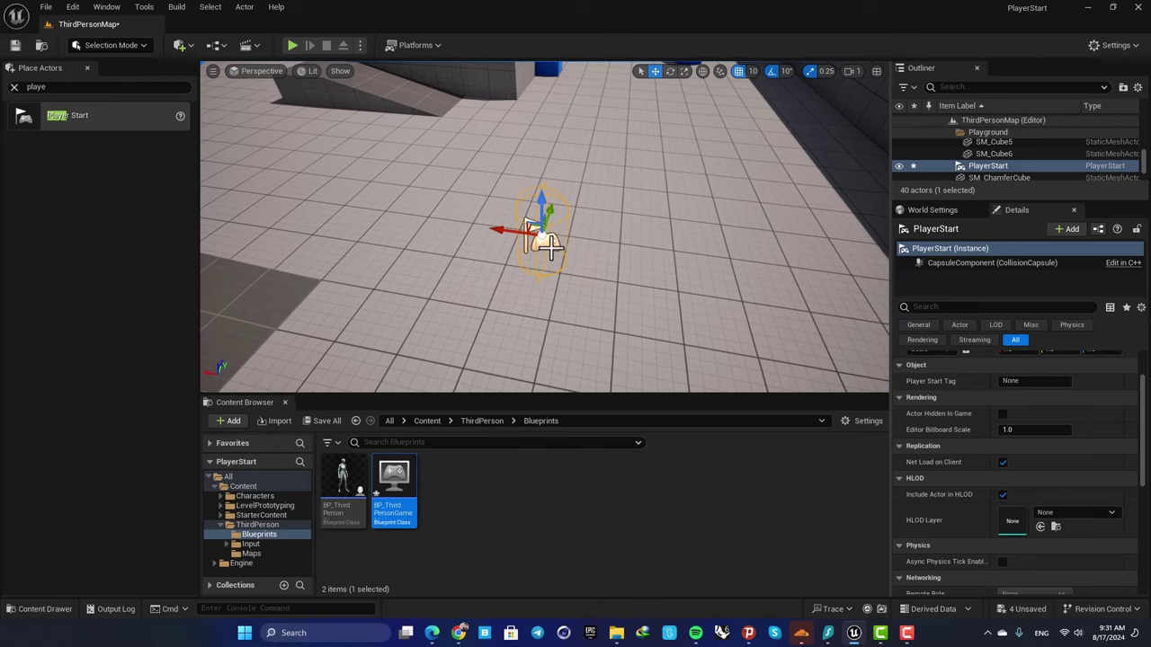
{"action": "right_click_drag", "start_coordinate": [428, 233], "coordinate": [376, 225]}
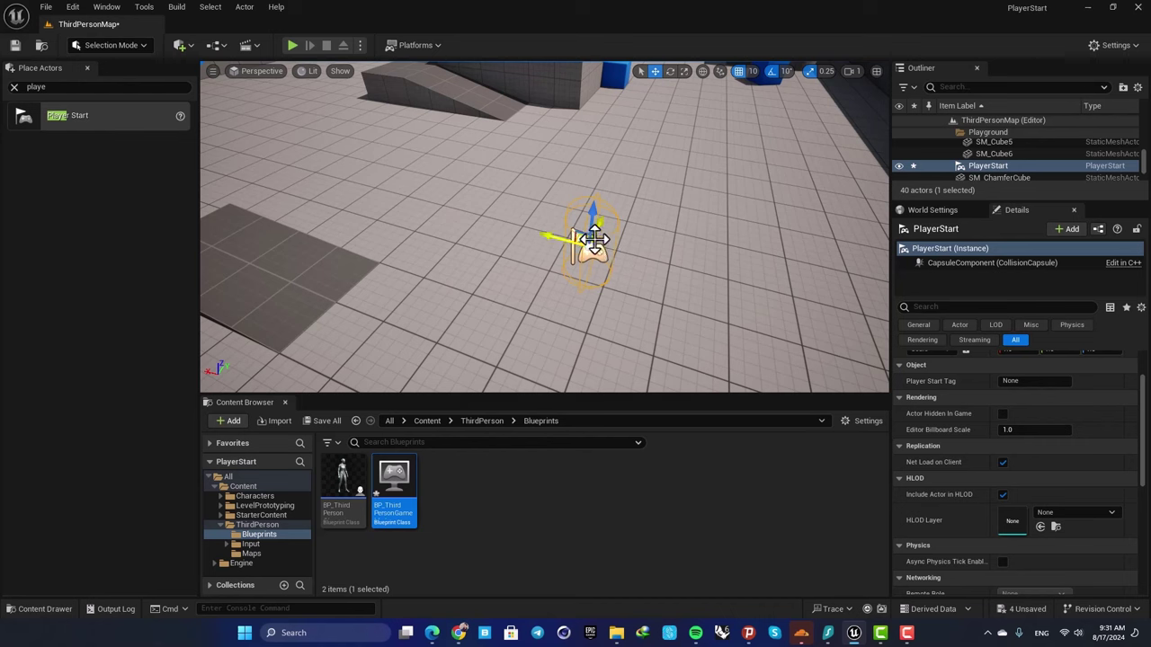
Open the Maps & Modes project settings and locate the Default GameMode asset among the project's content
{"action": "left_click", "coordinate": [1107, 45]}
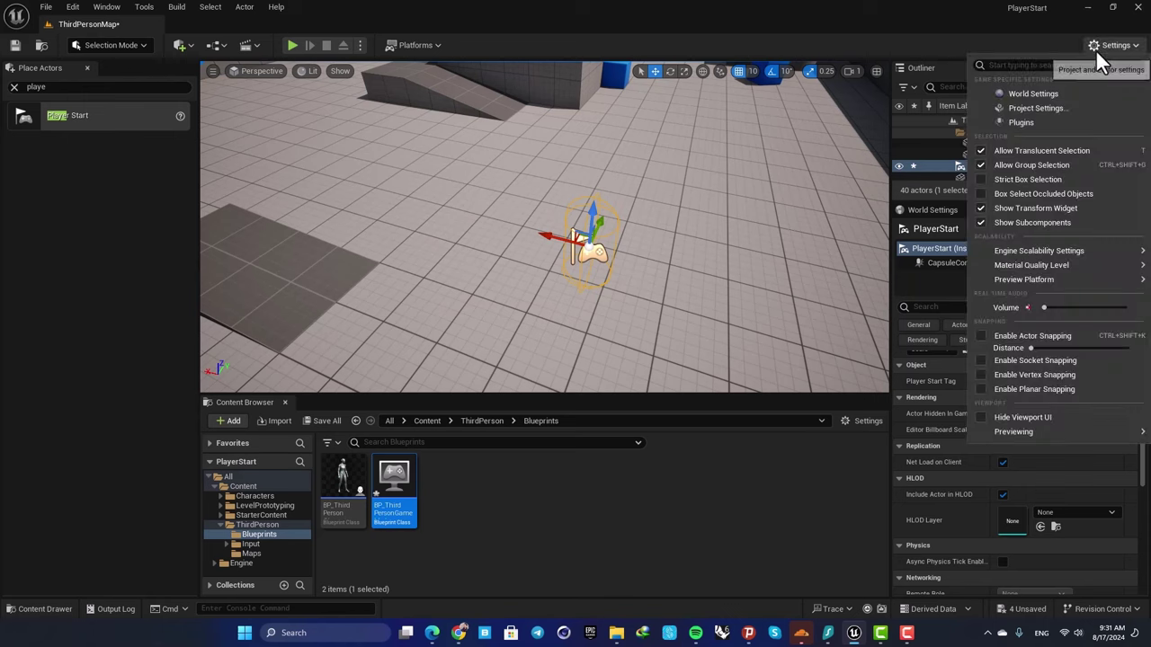
{"action": "left_click", "coordinate": [1042, 106]}
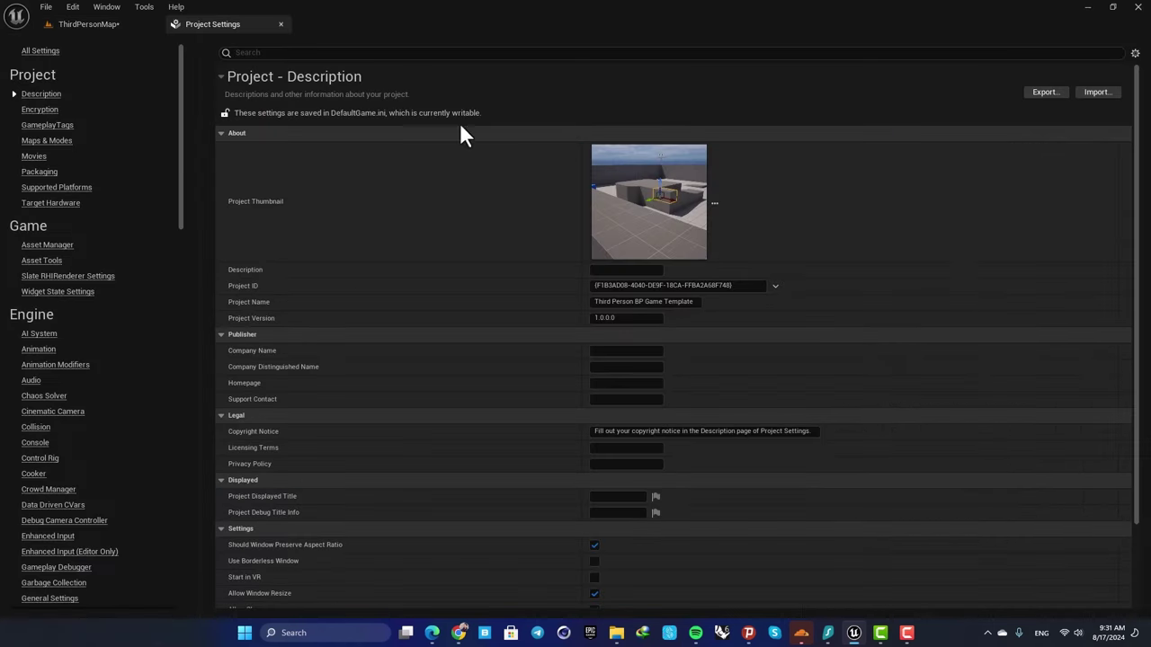
{"action": "left_click", "coordinate": [46, 141]}
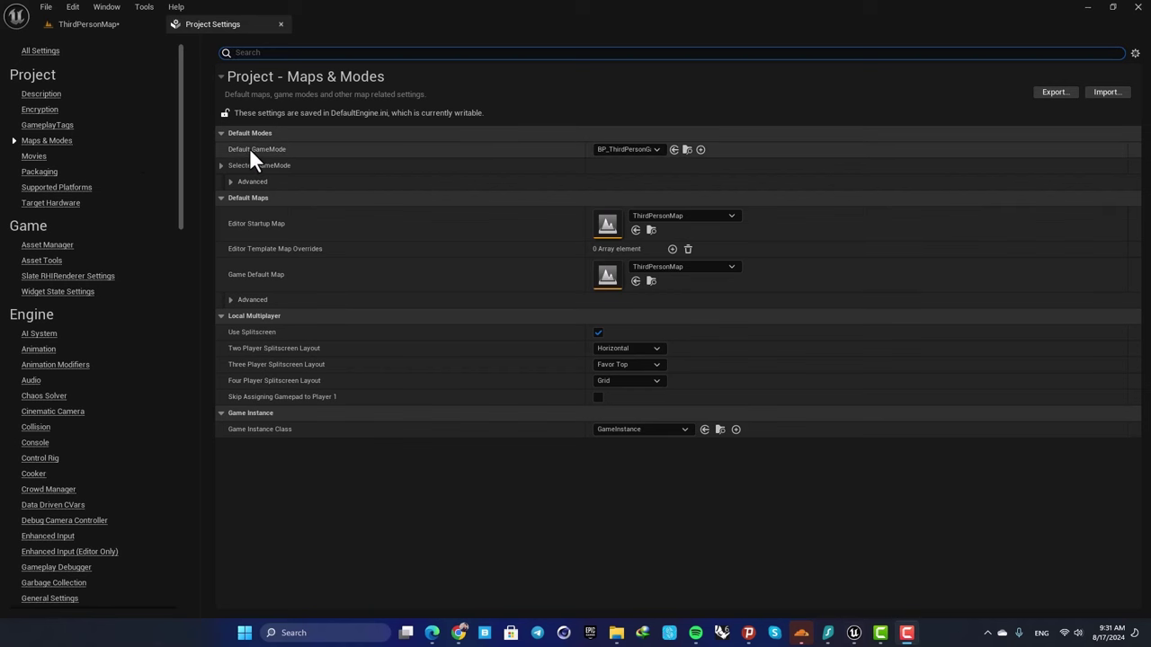
{"action": "mouse_move", "coordinate": [255, 150]}
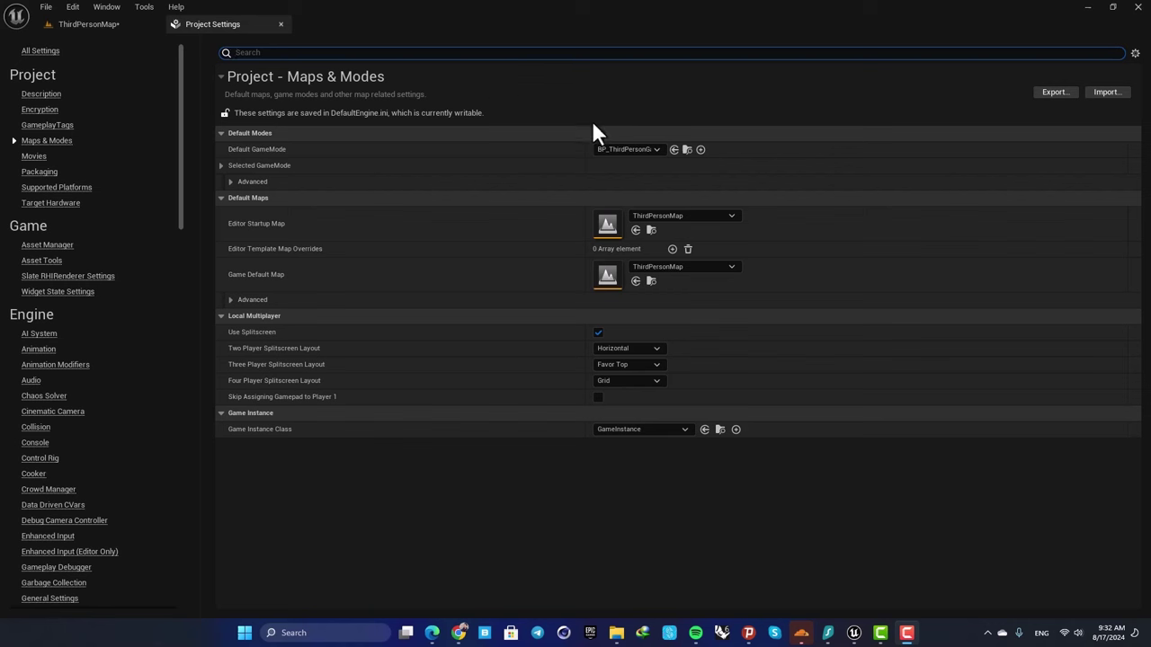
{"action": "left_click", "coordinate": [616, 149]}
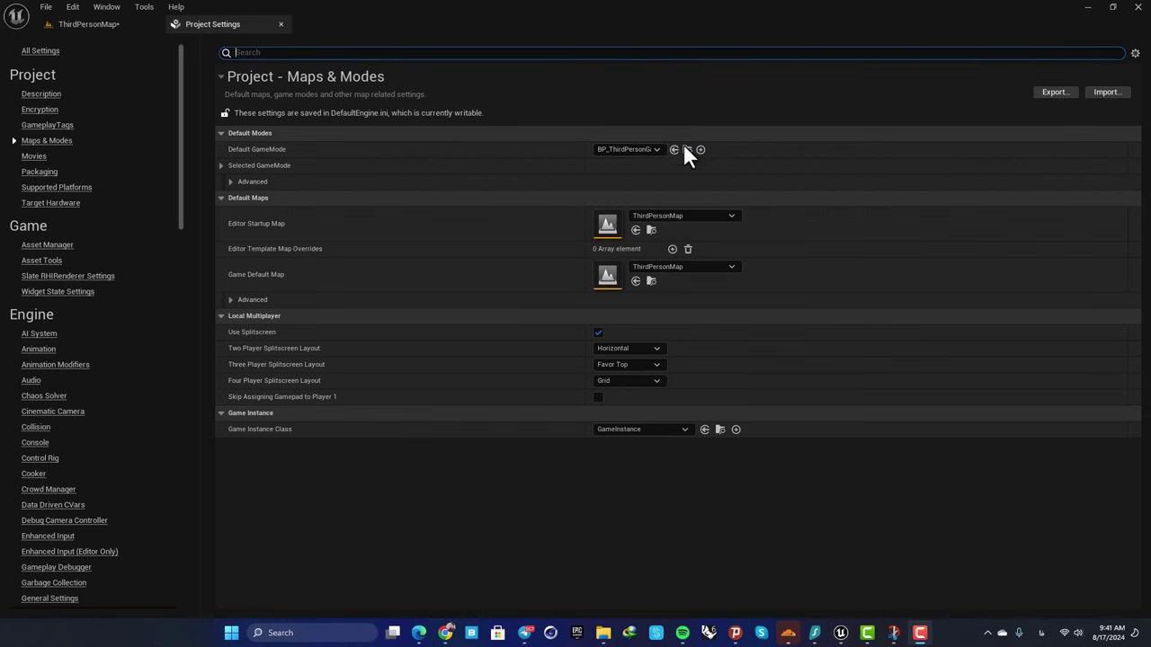
{"action": "left_click", "coordinate": [687, 149]}
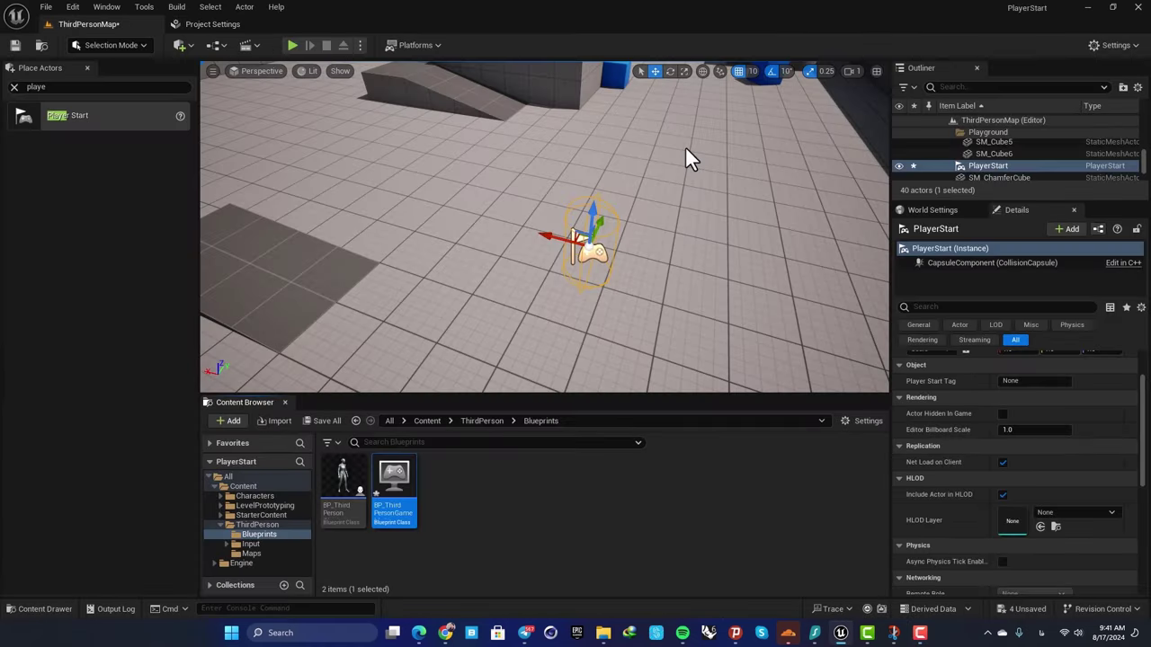
Open BP_ThirdPersonGameMode and locate its Default Pawn Class asset among the project's content
{"action": "mouse_move", "coordinate": [397, 486]}
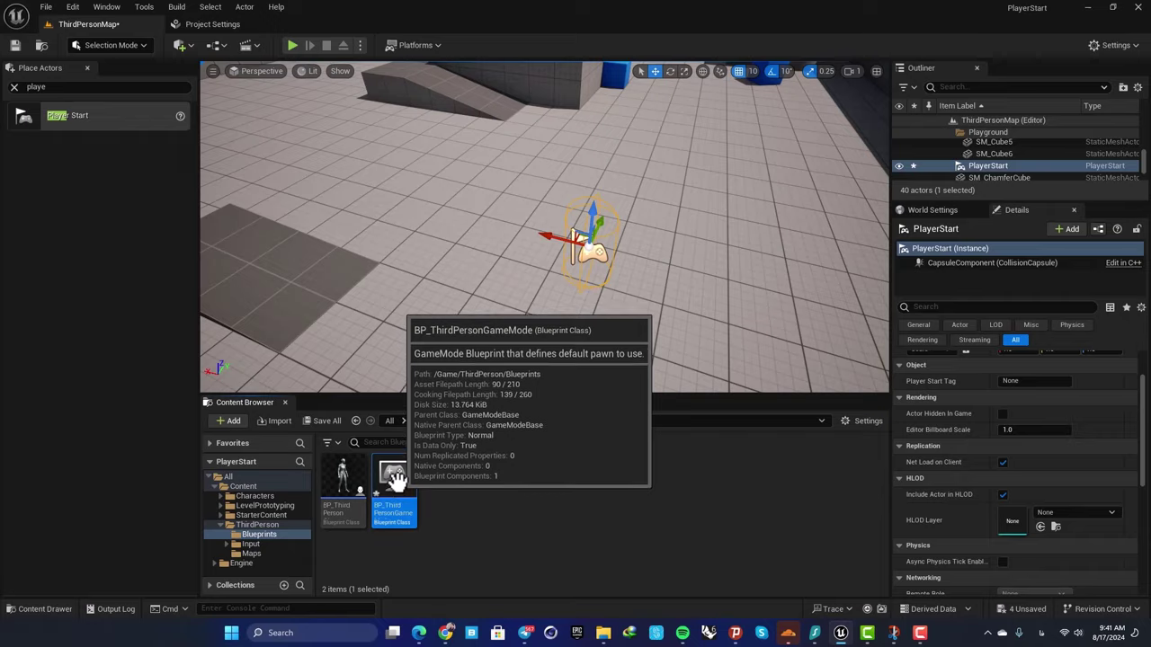
{"action": "double_click", "coordinate": [395, 490]}
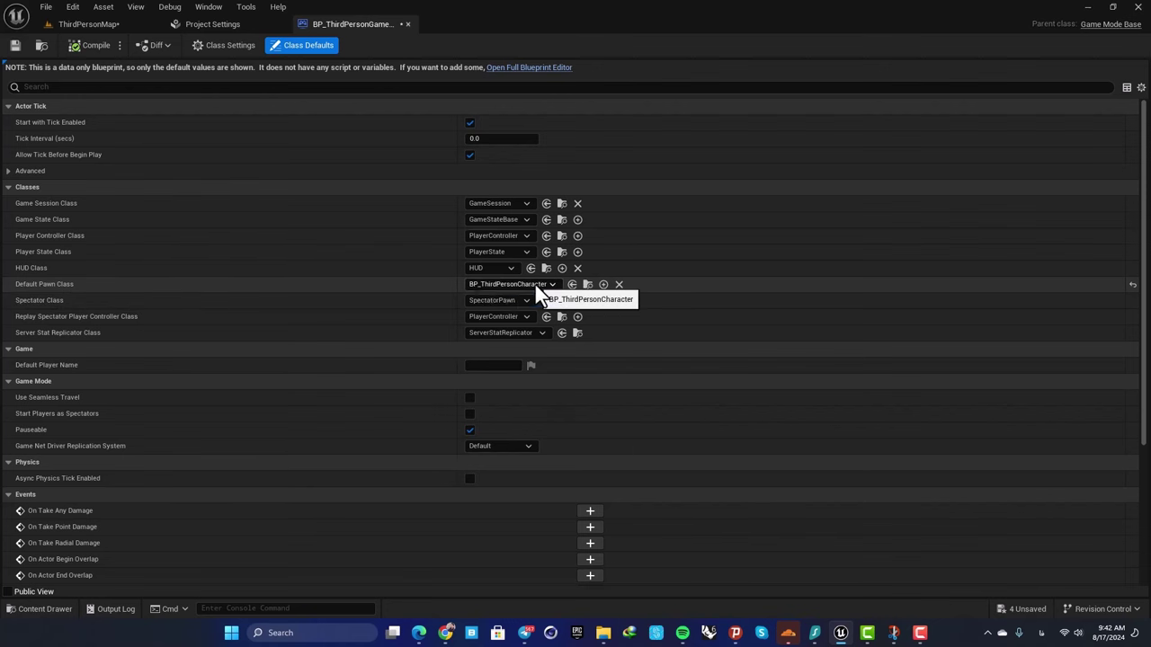
{"action": "left_click", "coordinate": [587, 284]}
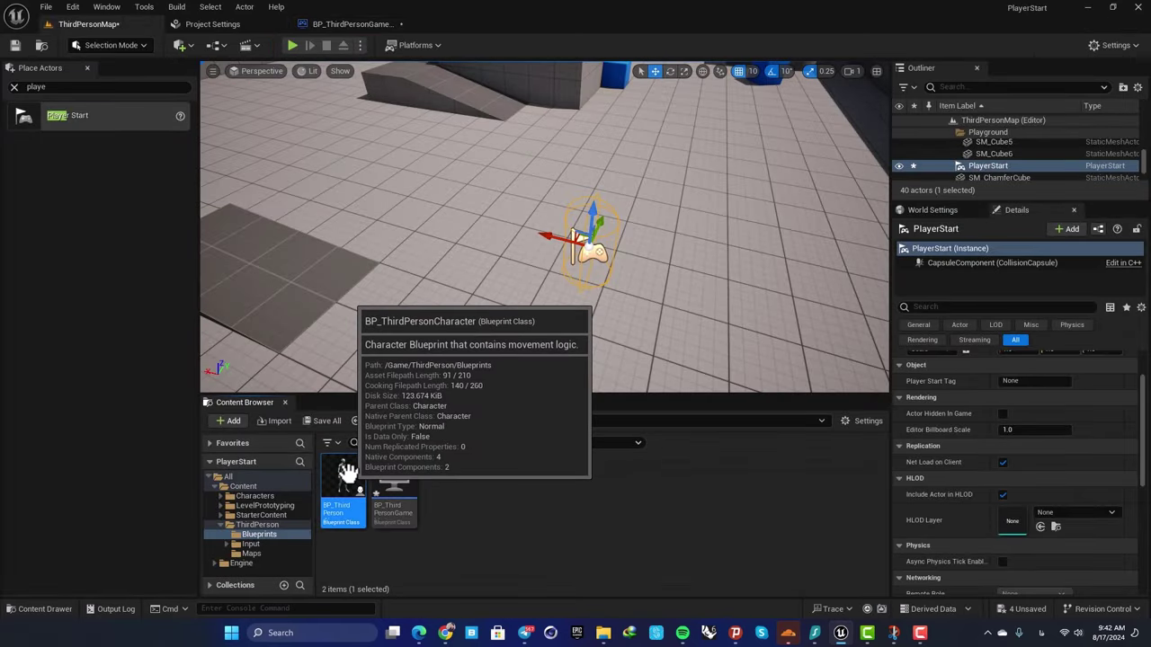
Review how the project's Default GameMode setting links to the Default Pawn Class in BP_ThirdPersonGameMode, ending back in the ThirdPersonMap level
{"action": "left_click", "coordinate": [386, 23]}
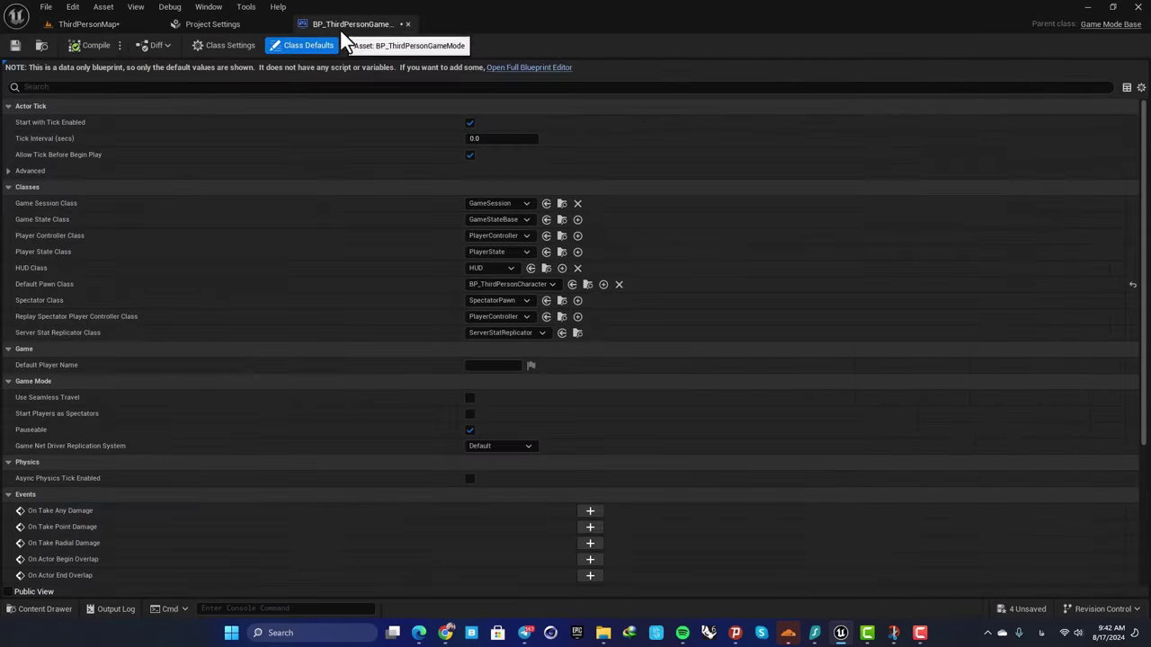
{"action": "left_click", "coordinate": [106, 24]}
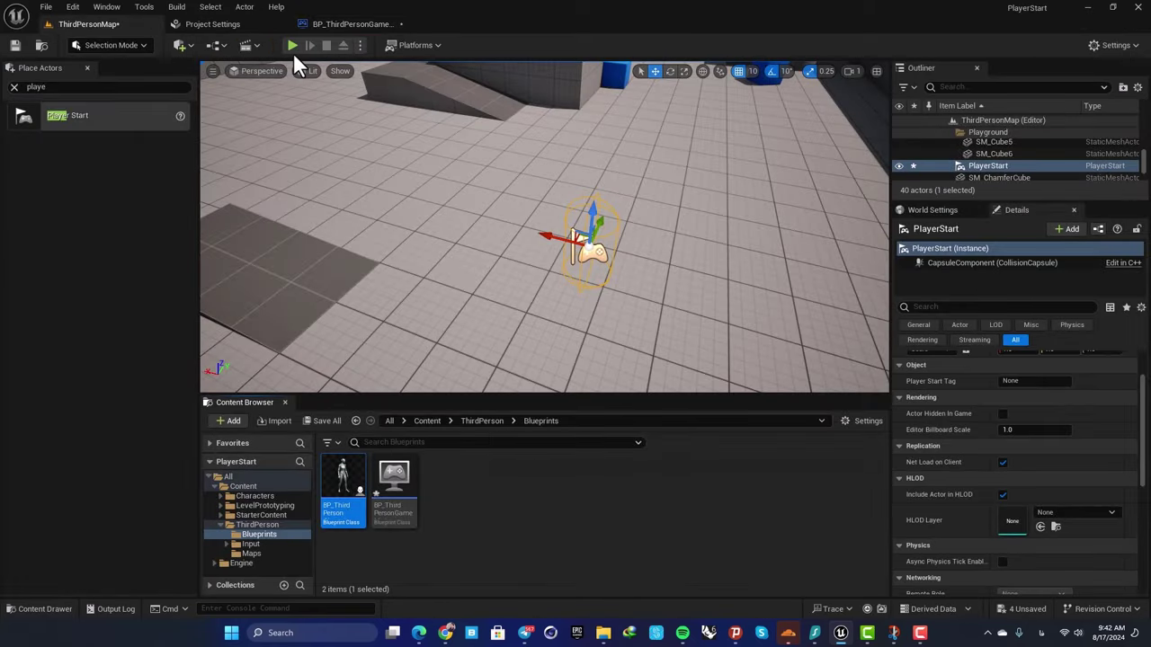
{"action": "left_click", "coordinate": [201, 25]}
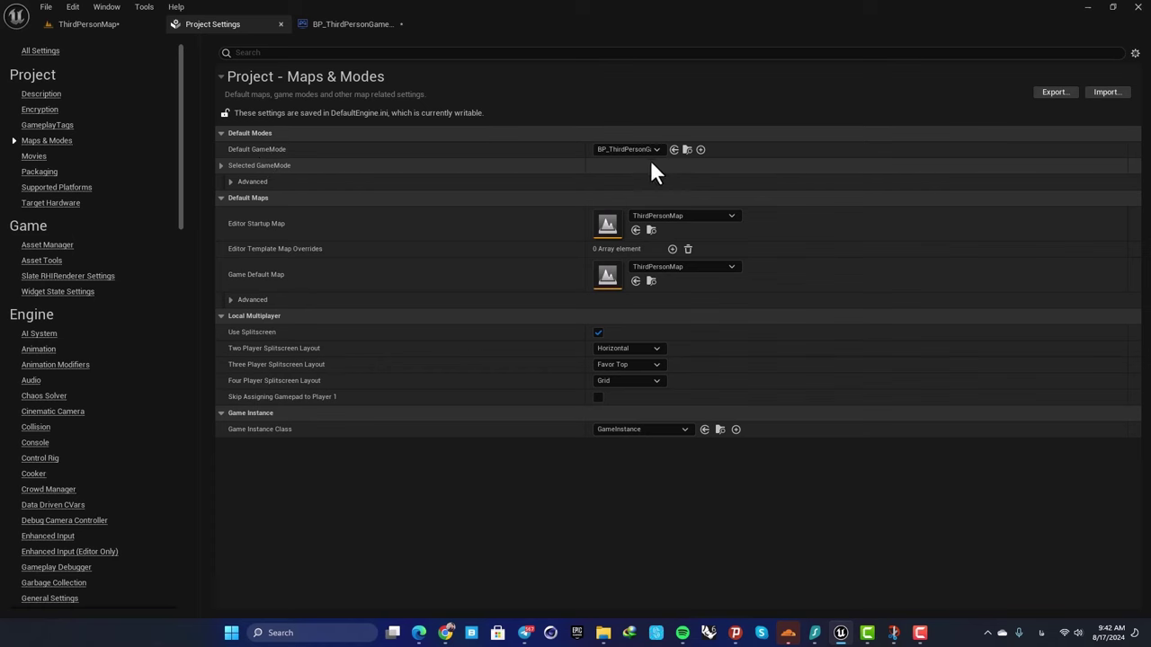
{"action": "left_click", "coordinate": [350, 29]}
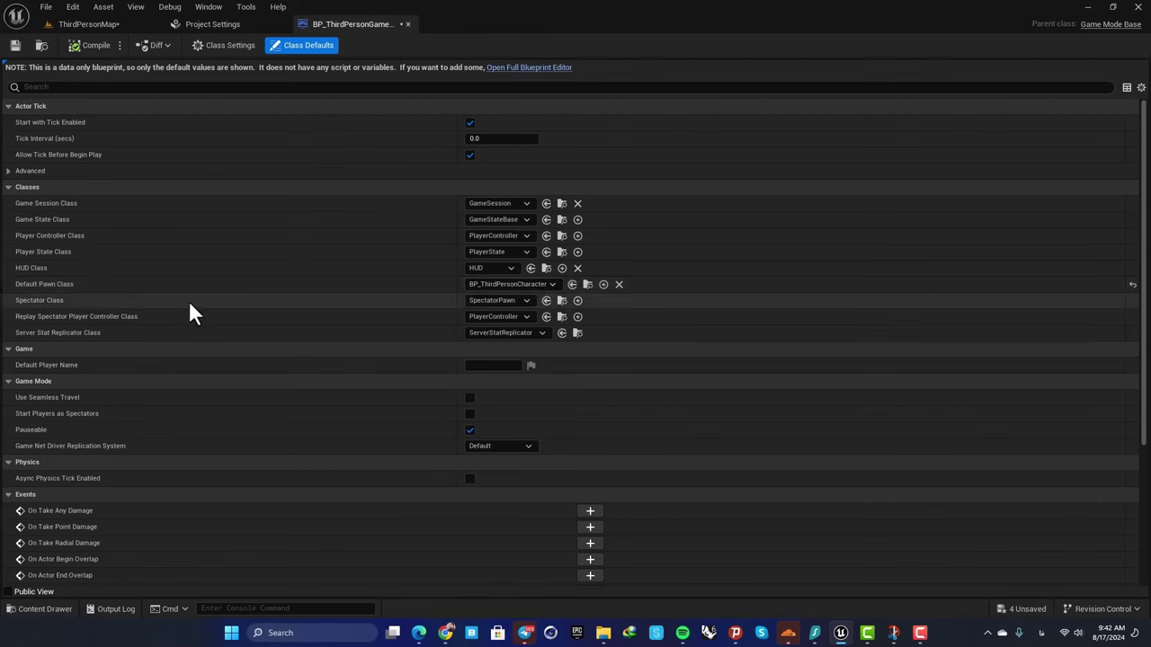
{"action": "left_click", "coordinate": [92, 23]}
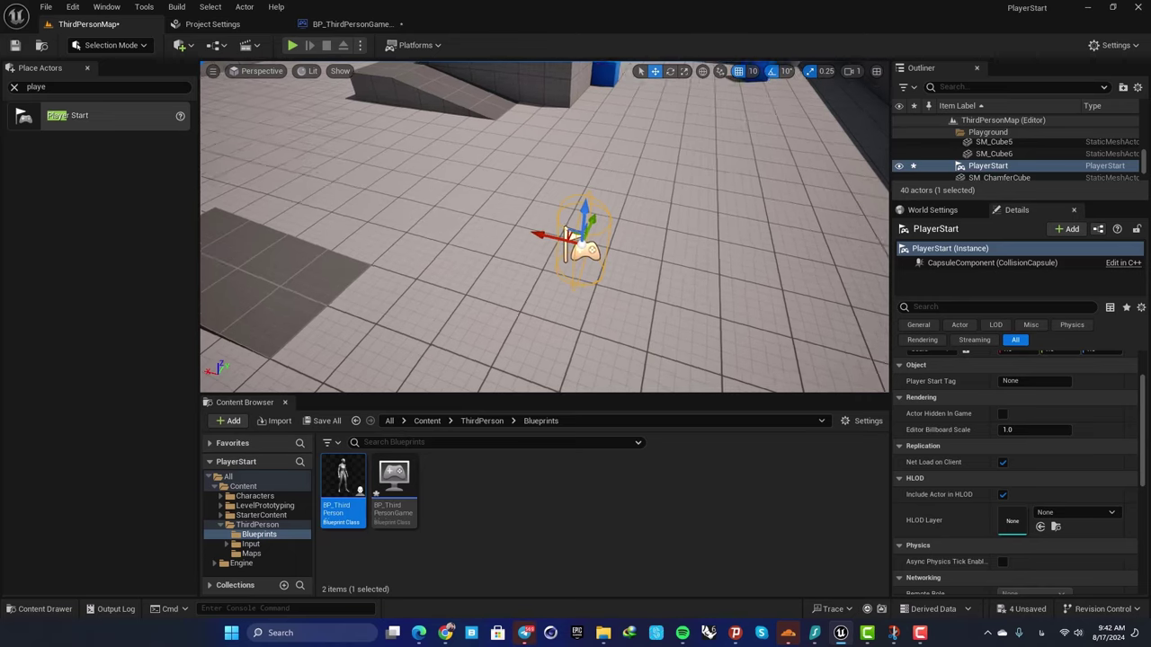
Replace the existing PlayerStart with a new Player Start actor on the floor and shift it sideways toward the ramp
{"action": "right_click_drag", "start_coordinate": [475, 240], "coordinate": [440, 240]}
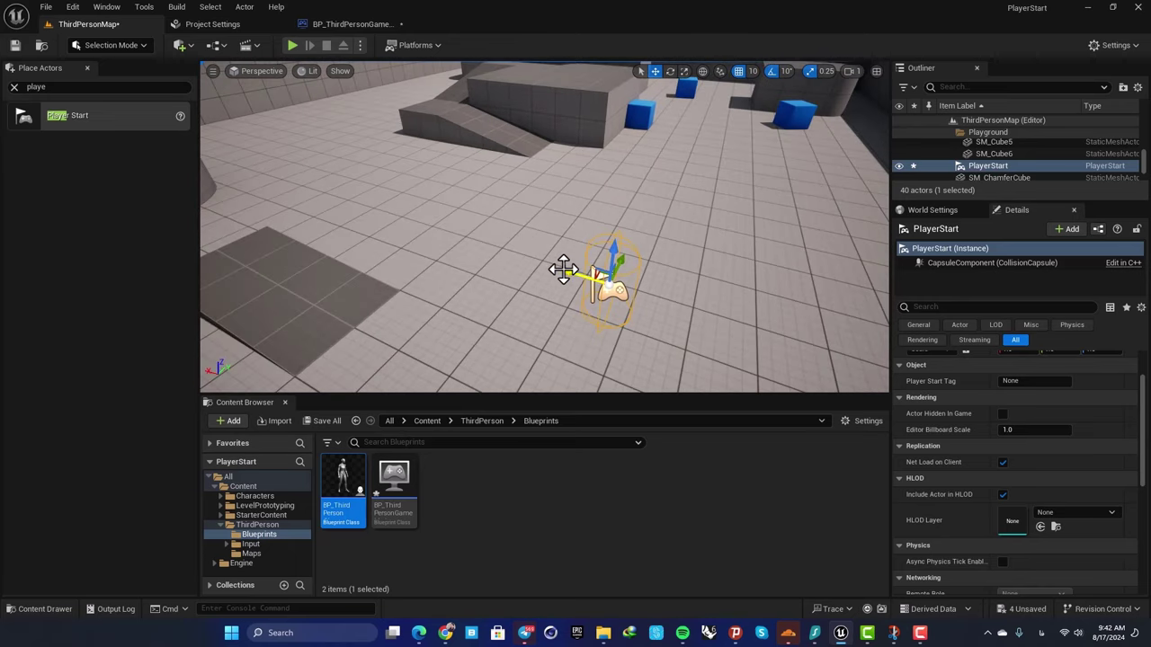
{"action": "left_click_drag", "start_coordinate": [75, 115], "coordinate": [396, 193]}
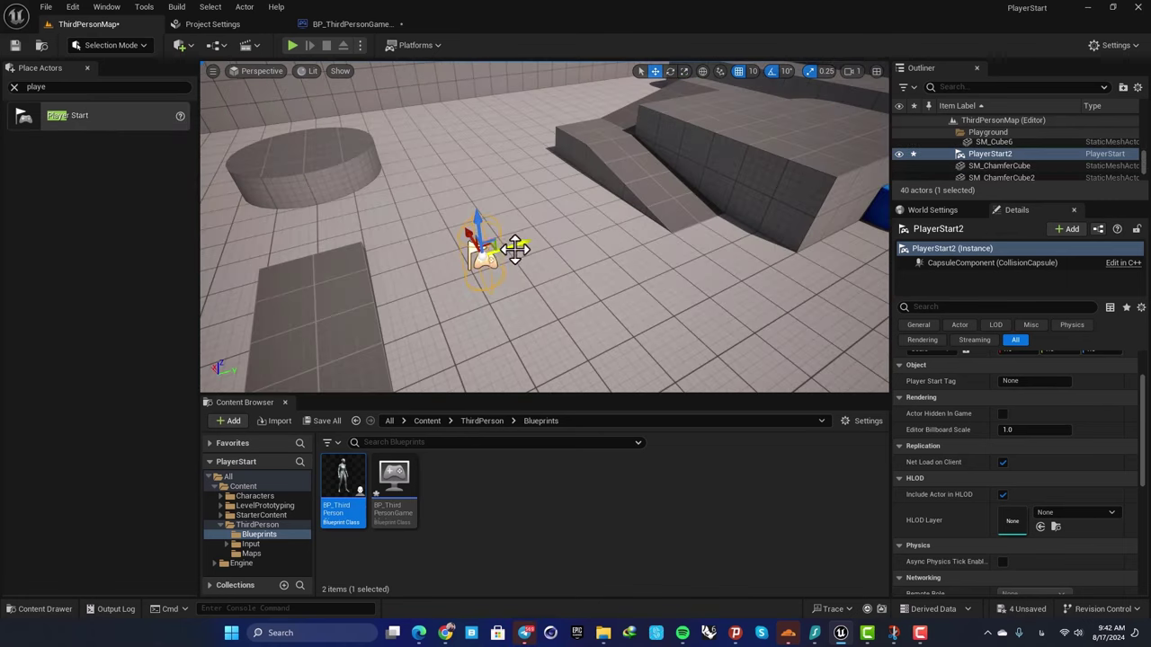
{"action": "left_click_drag", "start_coordinate": [515, 249], "coordinate": [614, 218]}
{"action": "key", "text": "w"}
{"action": "right_click_drag", "start_coordinate": [566, 244], "coordinate": [608, 225]}
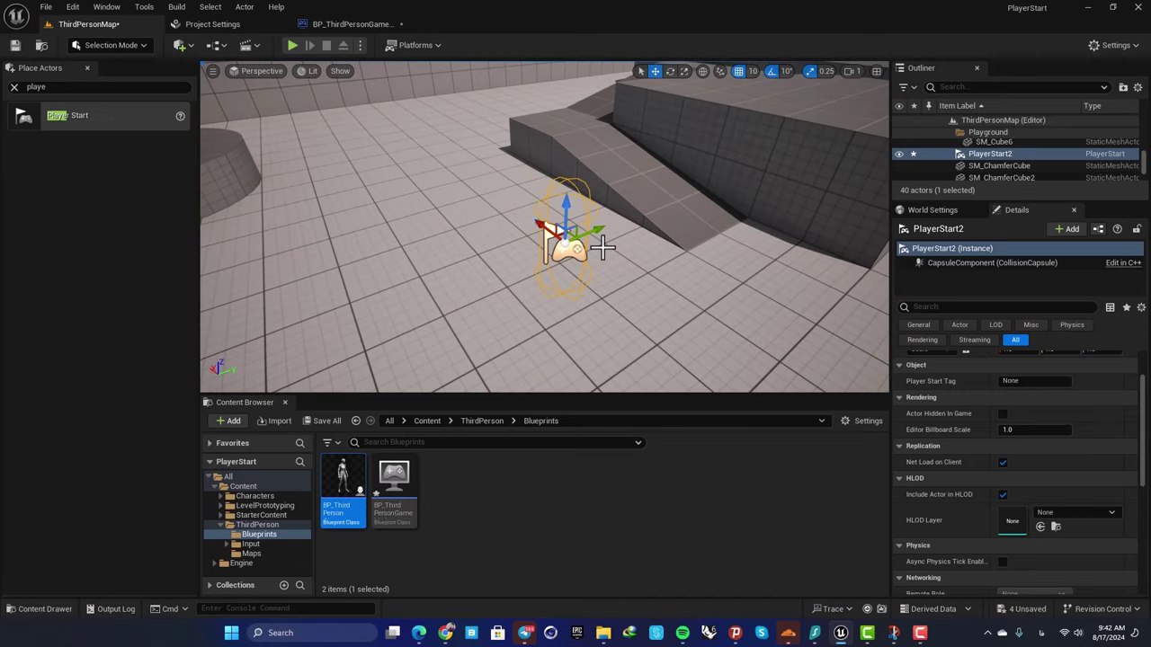
Lower the new Player Start until its capsule intersects the floor
{"action": "left_click_drag", "start_coordinate": [568, 207], "coordinate": [593, 260]}
{"action": "right_click_drag", "start_coordinate": [613, 268], "coordinate": [636, 281]}
{"action": "key", "text": "w"}
{"action": "right_click_drag", "start_coordinate": [539, 281], "coordinate": [522, 242]}
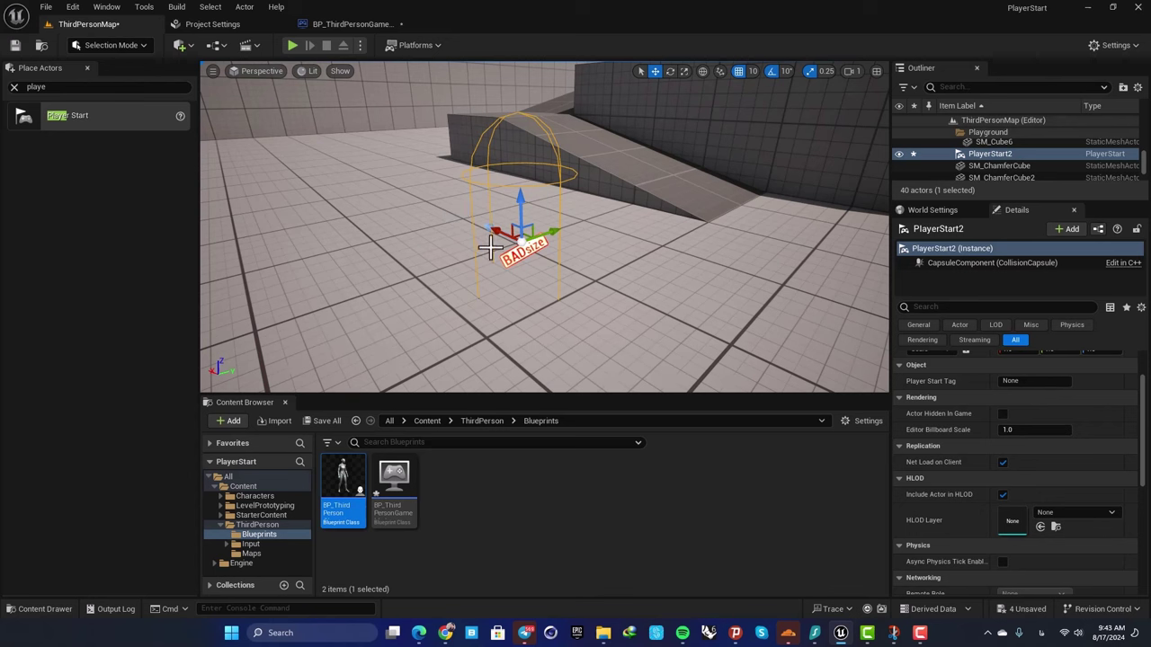
Raise the Player Start vertically until its whole capsule clears the floor
{"action": "left_click_drag", "start_coordinate": [522, 209], "coordinate": [529, 117]}
{"action": "key", "text": "s"}
{"action": "mouse_move", "coordinate": [575, 235]}
{"action": "right_mouse_down"}
{"action": "mouse_move", "coordinate": [575, 200]}
{"action": "mouse_move", "coordinate": [576, 261]}
{"action": "mouse_move", "coordinate": [575, 224]}
{"action": "right_mouse_up"}
{"action": "key", "text": "q"}
{"action": "left_click_drag", "start_coordinate": [532, 137], "coordinate": [530, 143]}
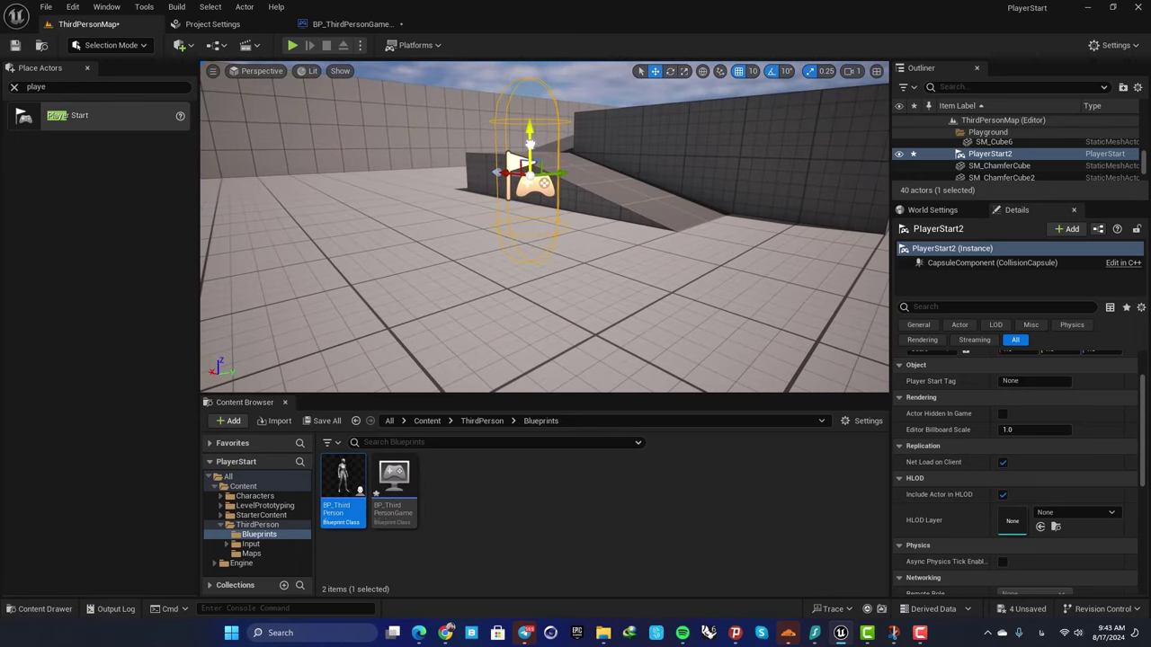
Play the level from the new Player Start, run and jump with the character, and stop the session
{"action": "left_click", "coordinate": [292, 45]}
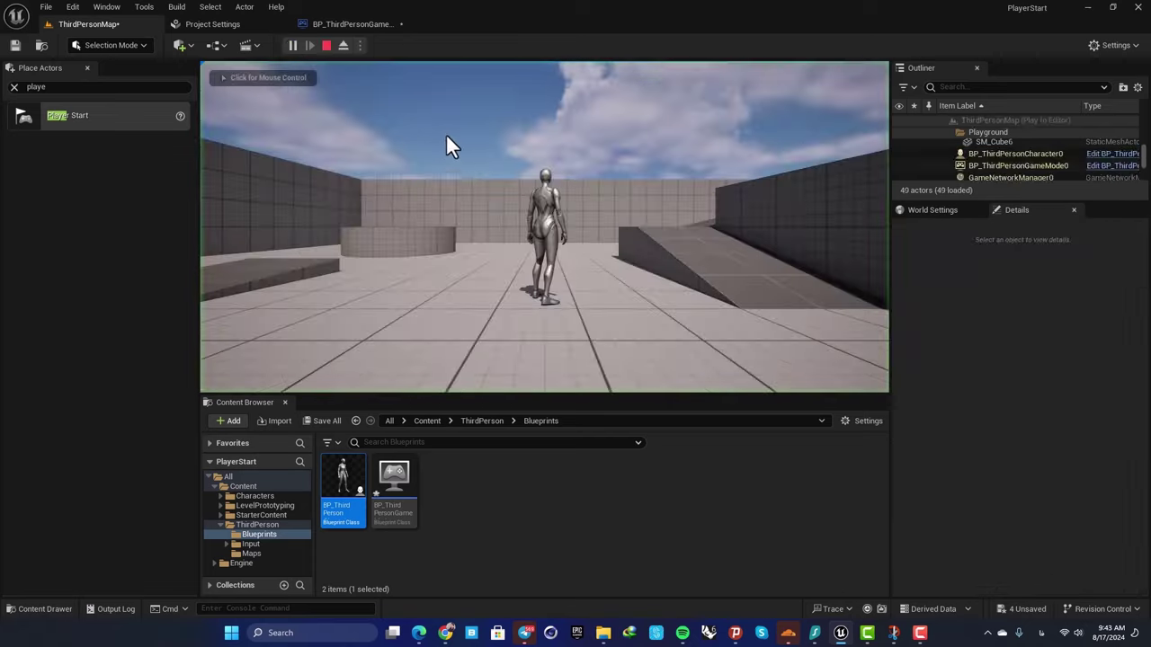
{"action": "key", "text": "w"}
{"action": "key", "text": "w"}
{"action": "key", "text": "space"}
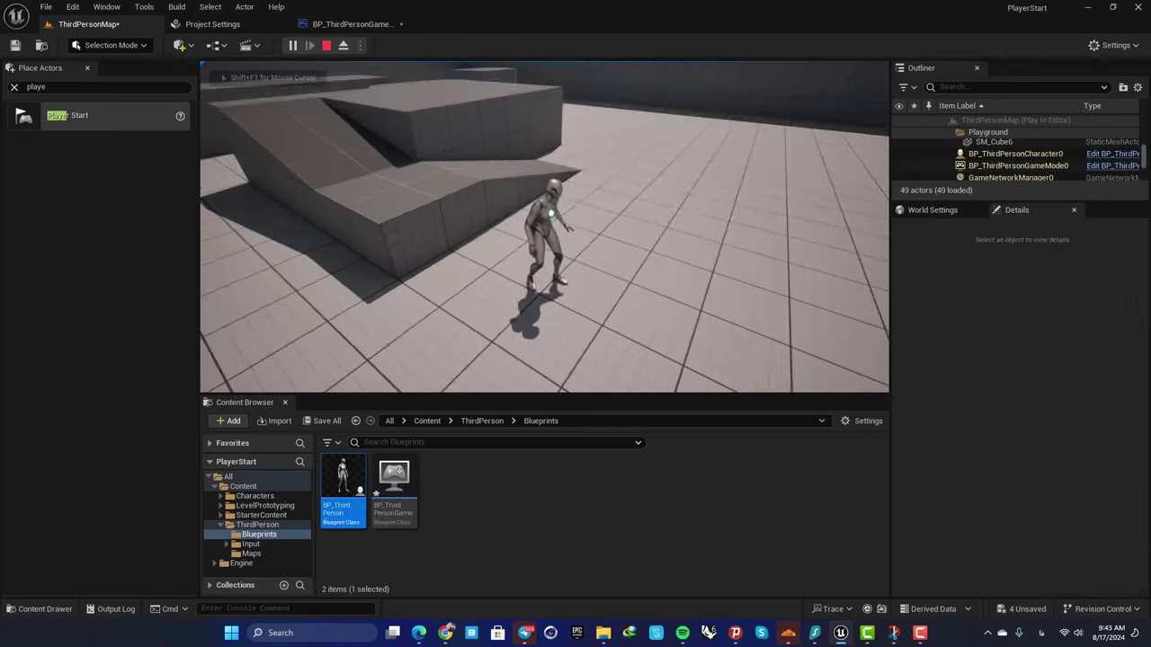
{"action": "key", "text": "Escape"}
Move the Player Start across the floor away from the ramp and briefly play the level from there
{"action": "right_click_drag", "start_coordinate": [623, 176], "coordinate": [691, 243]}
{"action": "left_click_drag", "start_coordinate": [681, 252], "coordinate": [242, 267]}
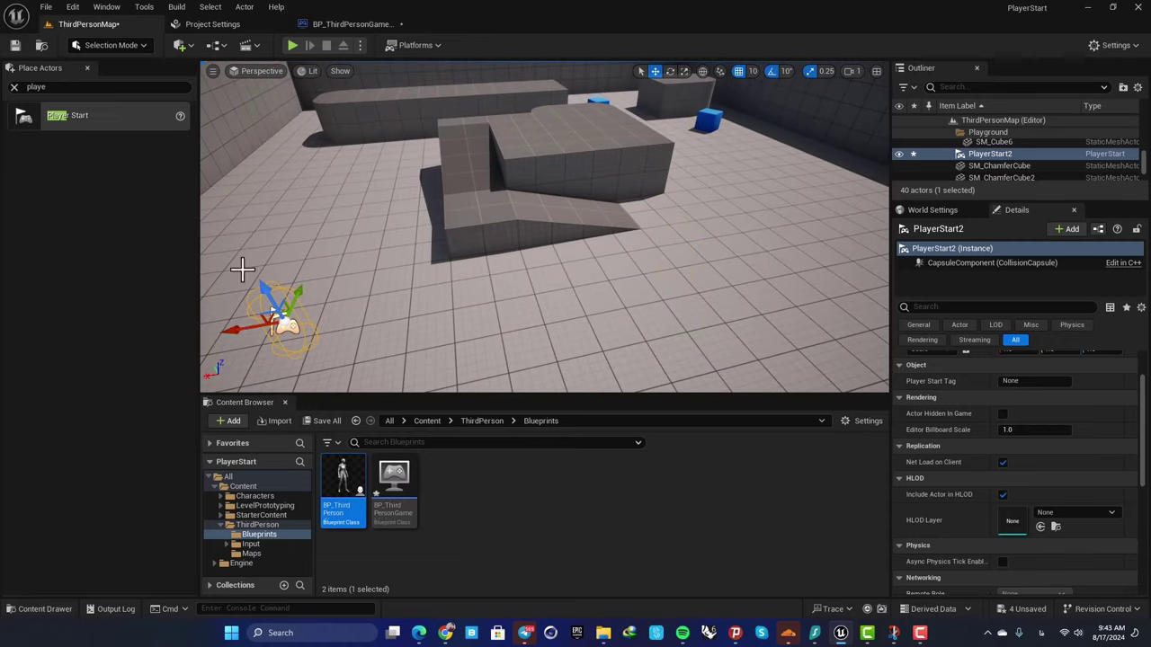
{"action": "left_click", "coordinate": [293, 45]}
{"action": "key", "text": "w"}
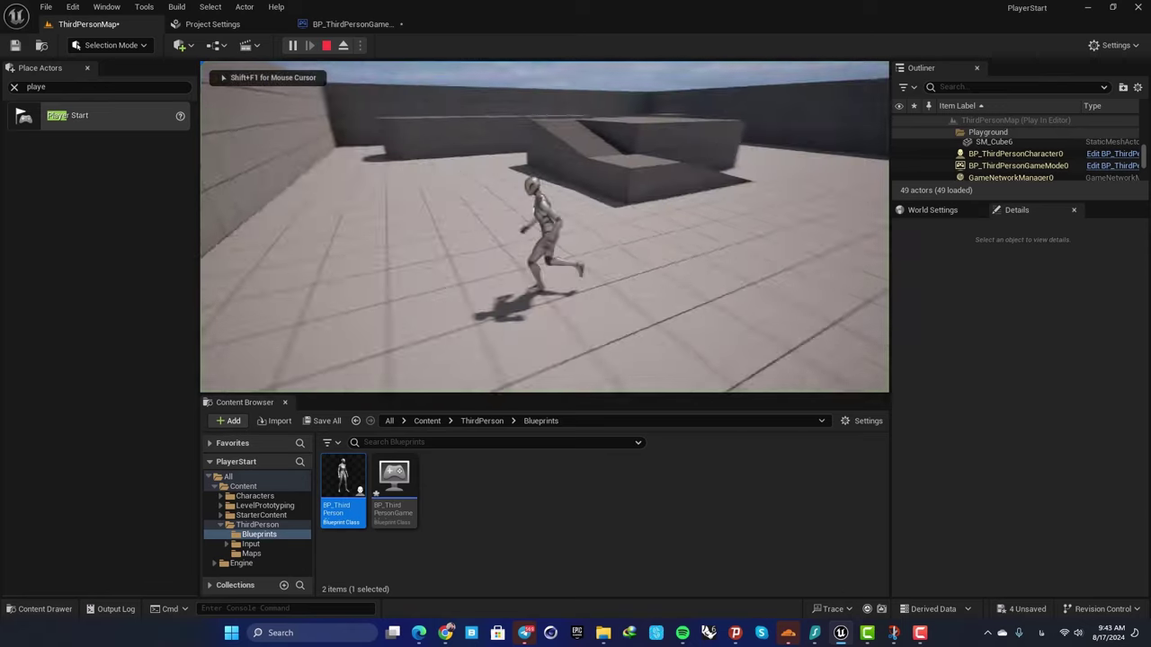
{"action": "key", "text": "Escape"}
Rotate PlayerStart2 about its vertical axis to change the spawn direction and play the level
{"action": "right_click_drag", "start_coordinate": [665, 315], "coordinate": [620, 311]}
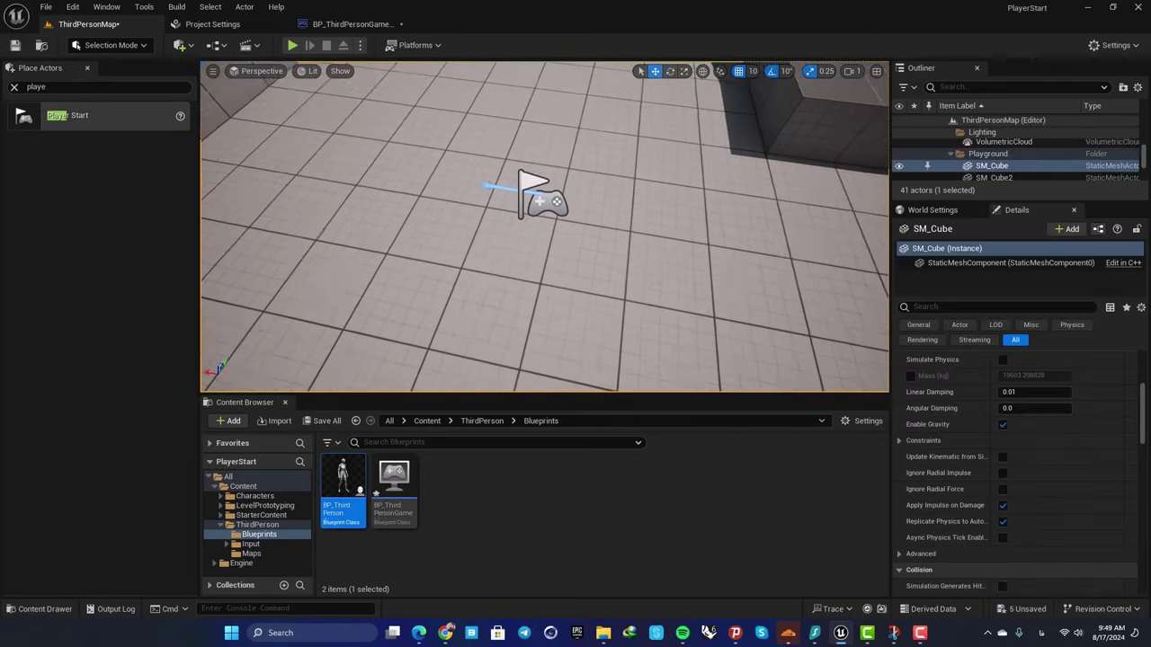
{"action": "right_click_drag", "start_coordinate": [559, 211], "coordinate": [558, 211]}
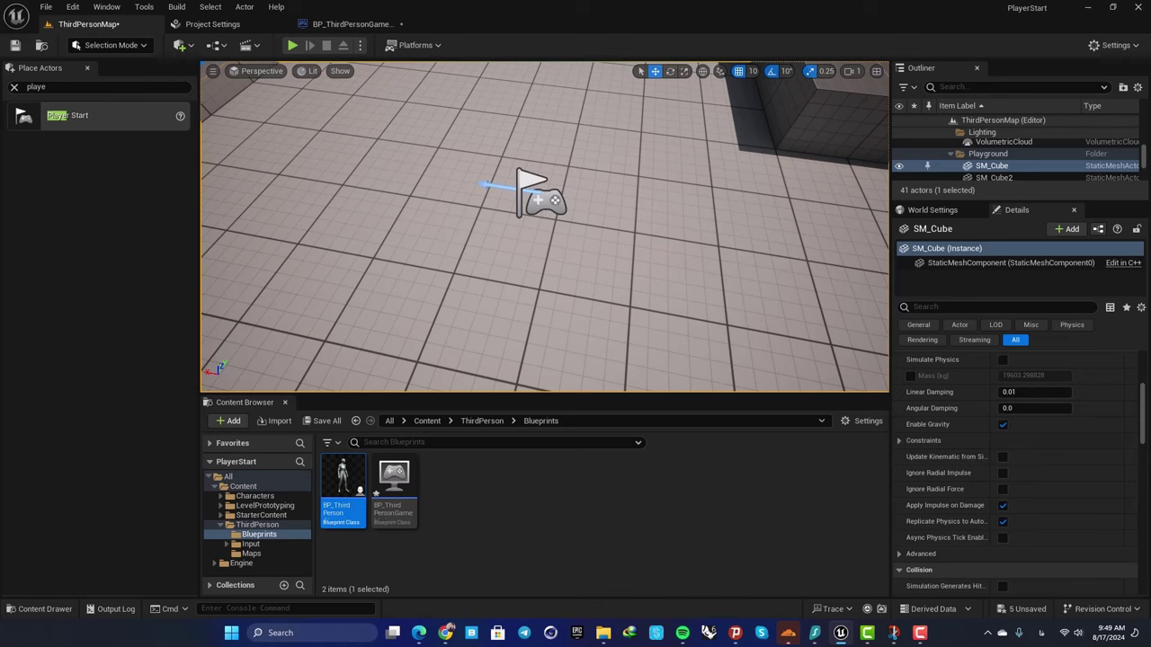
{"action": "left_click", "coordinate": [509, 193]}
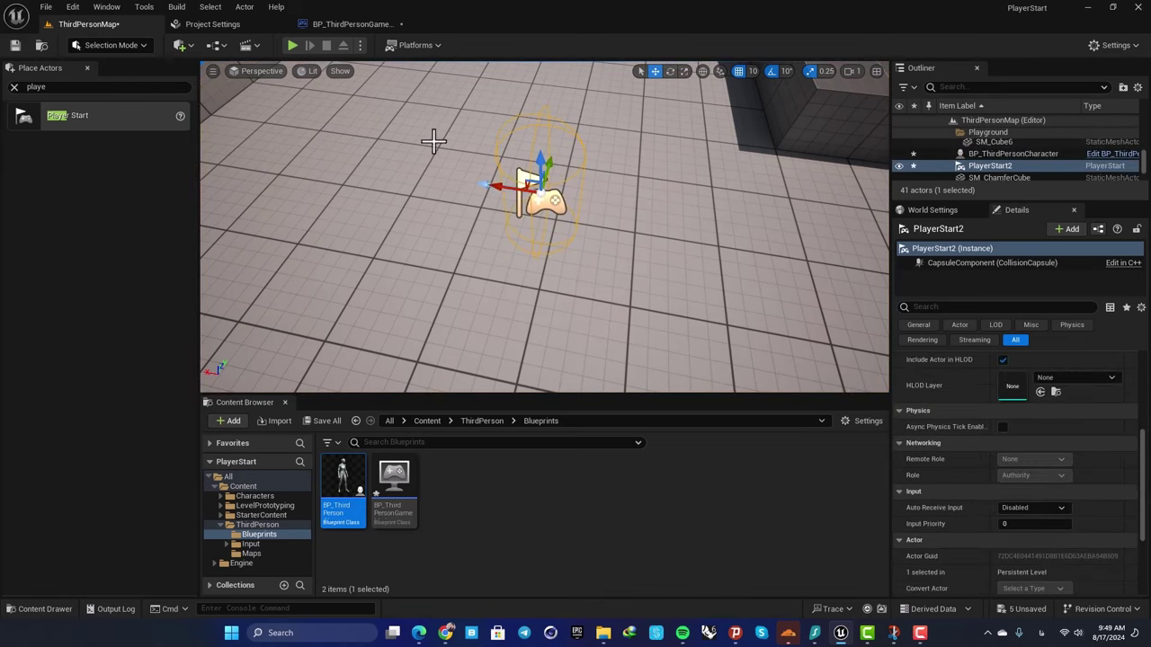
{"action": "key", "text": "e"}
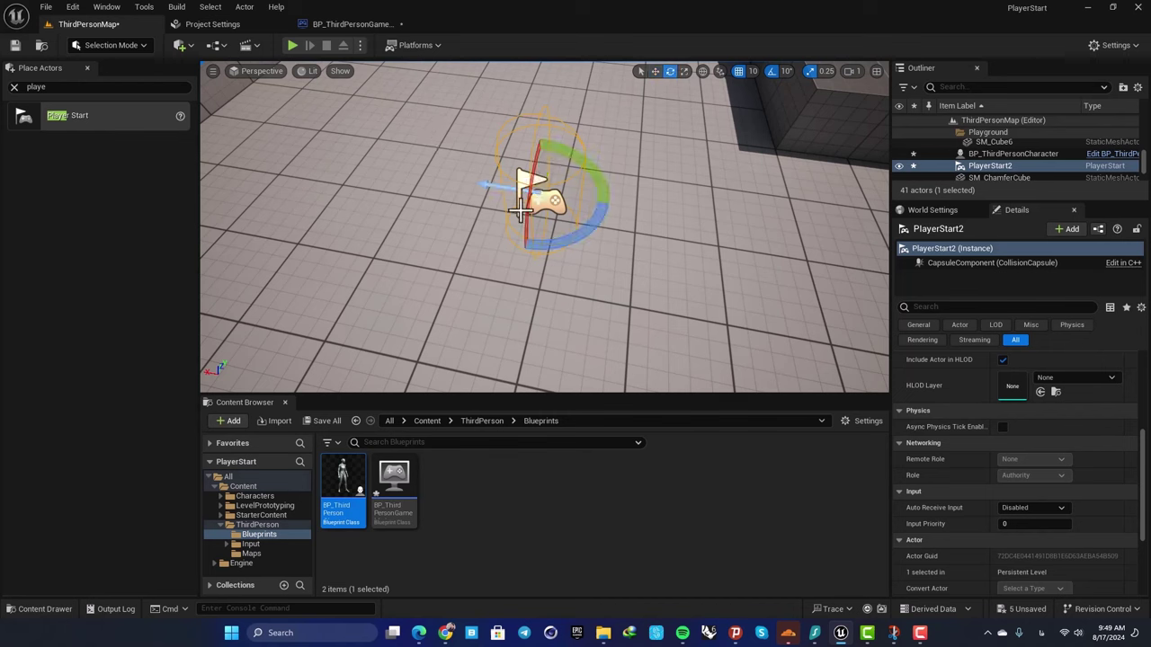
{"action": "left_click_drag", "start_coordinate": [549, 246], "coordinate": [488, 199]}
{"action": "left_click", "coordinate": [291, 45]}
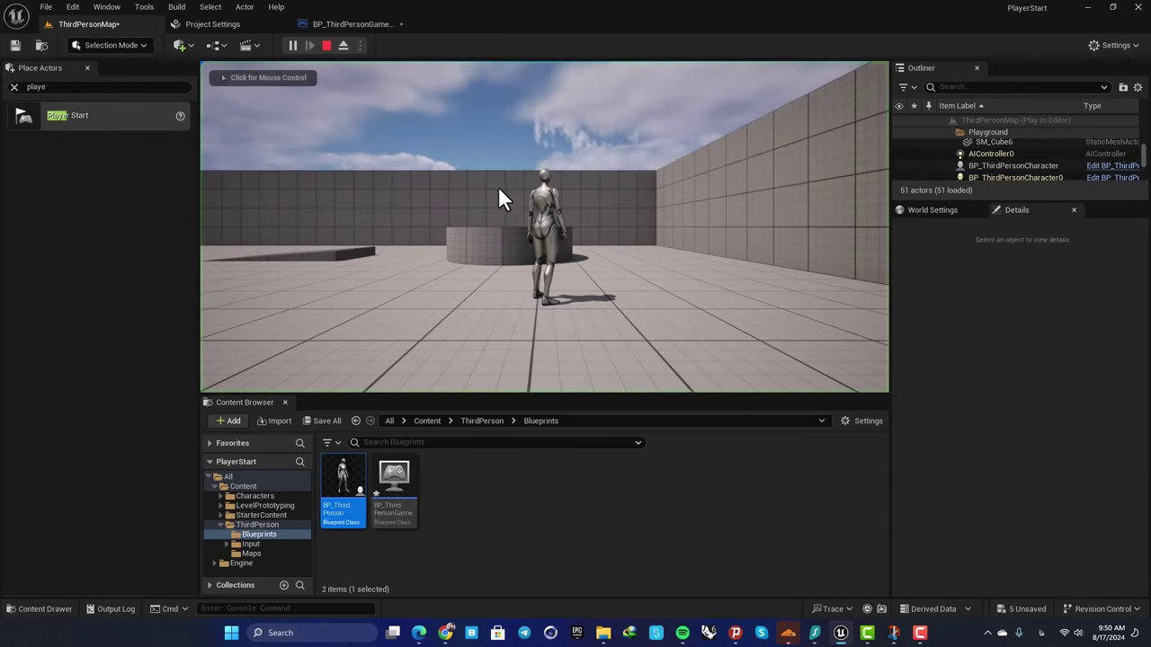
Stop the play session and set the player to spawn at the current camera location
{"action": "key", "text": "Escape"}
{"action": "right_click_drag", "start_coordinate": [498, 250], "coordinate": [634, 259]}
{"action": "key", "text": "f"}
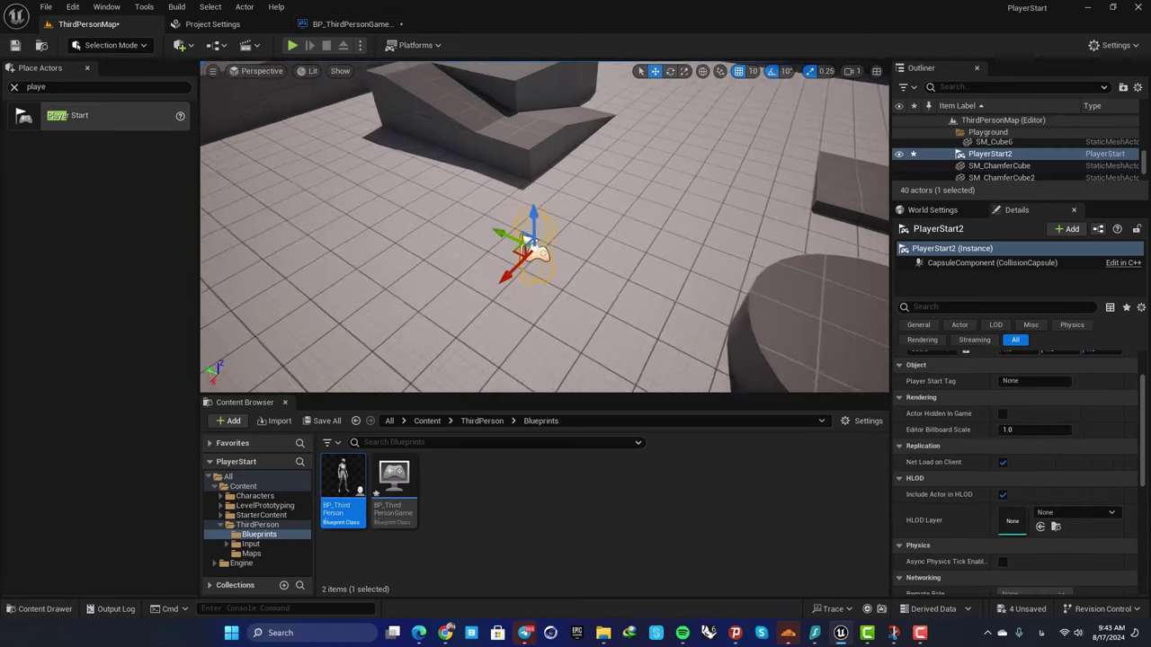
{"action": "right_click_drag", "start_coordinate": [576, 269], "coordinate": [388, 210]}
{"action": "key", "text": "d"}
{"action": "key", "text": "s"}
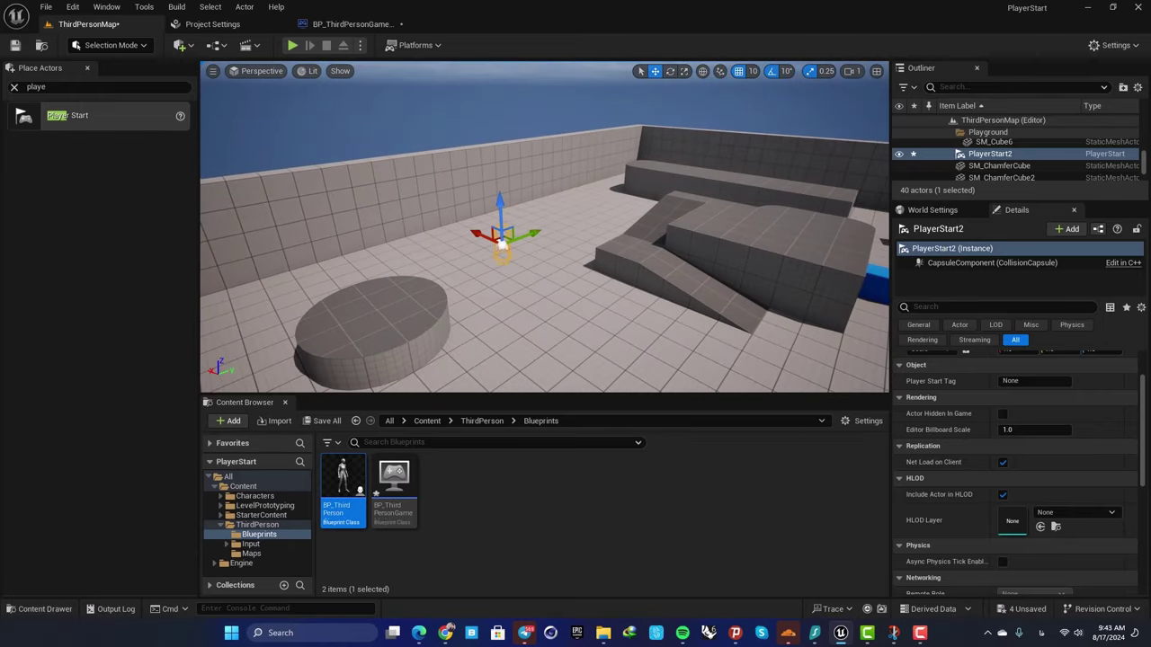
{"action": "right_click_drag", "start_coordinate": [604, 263], "coordinate": [676, 234]}
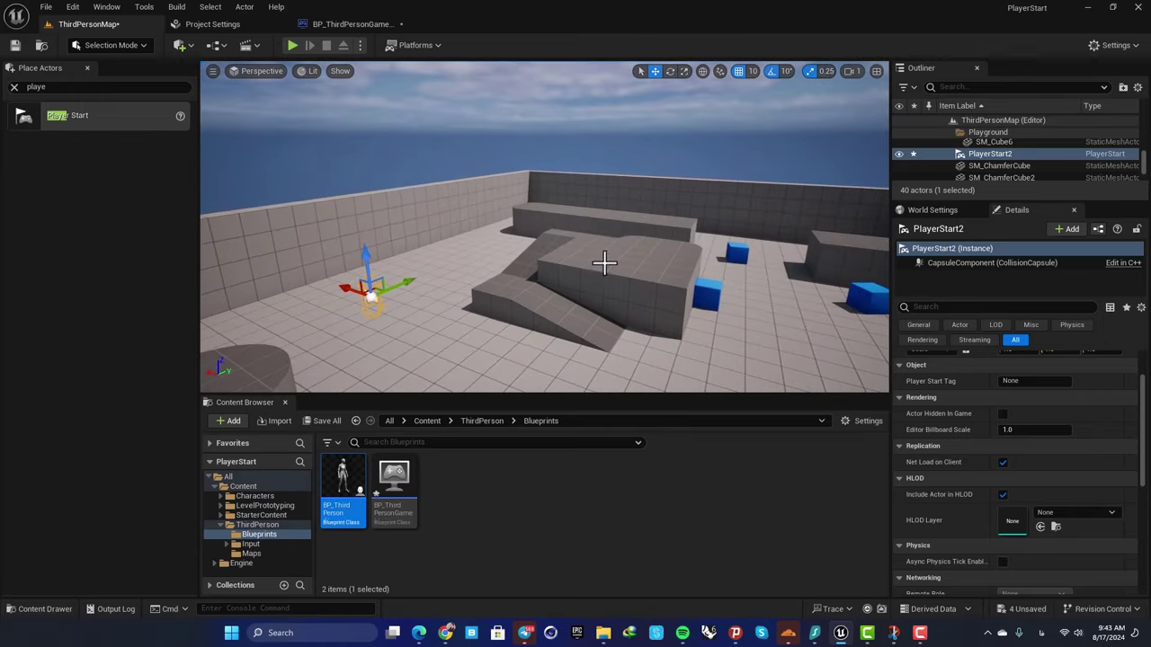
{"action": "right_click_drag", "start_coordinate": [594, 207], "coordinate": [495, 253]}
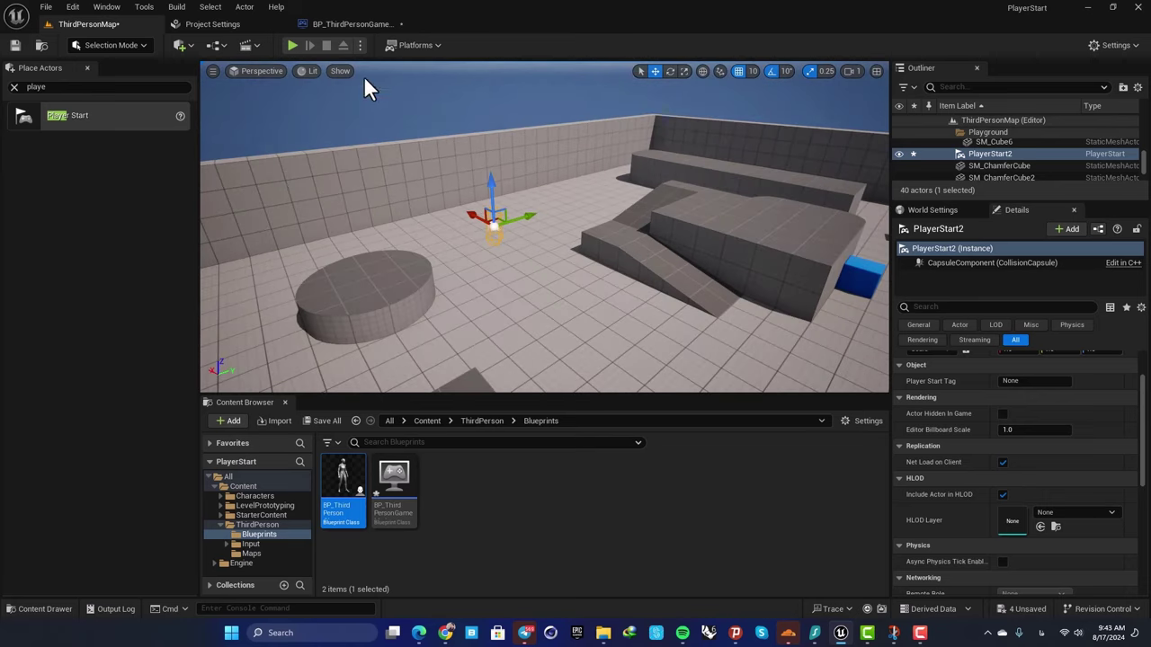
{"action": "left_click", "coordinate": [359, 43]}
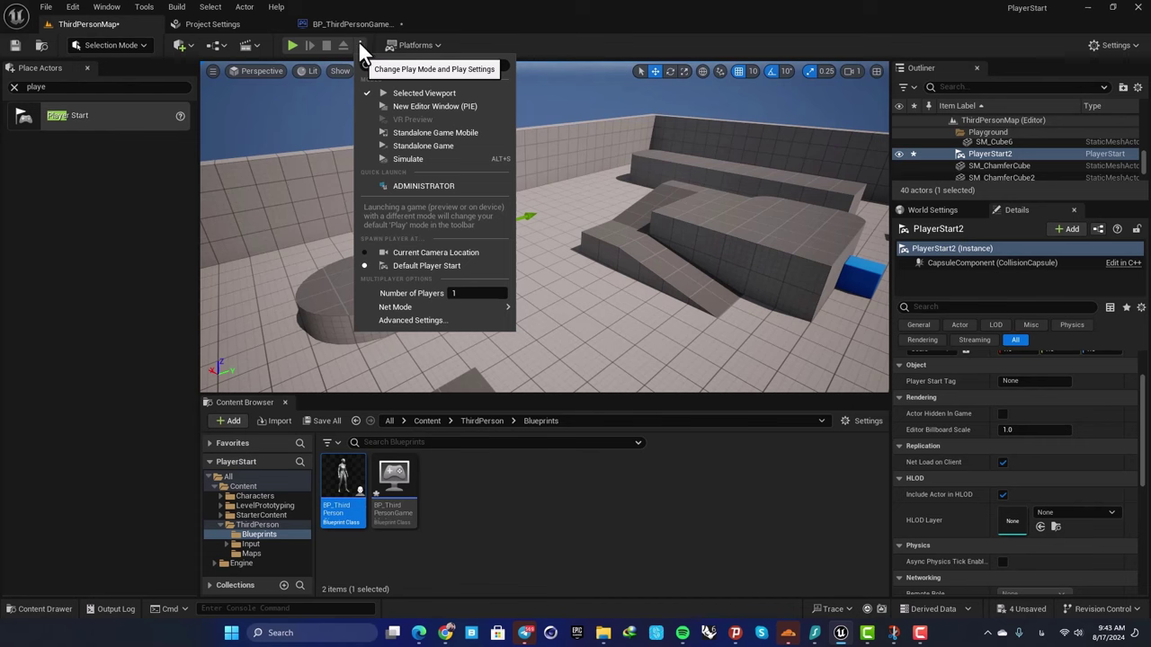
{"action": "left_click", "coordinate": [419, 253]}
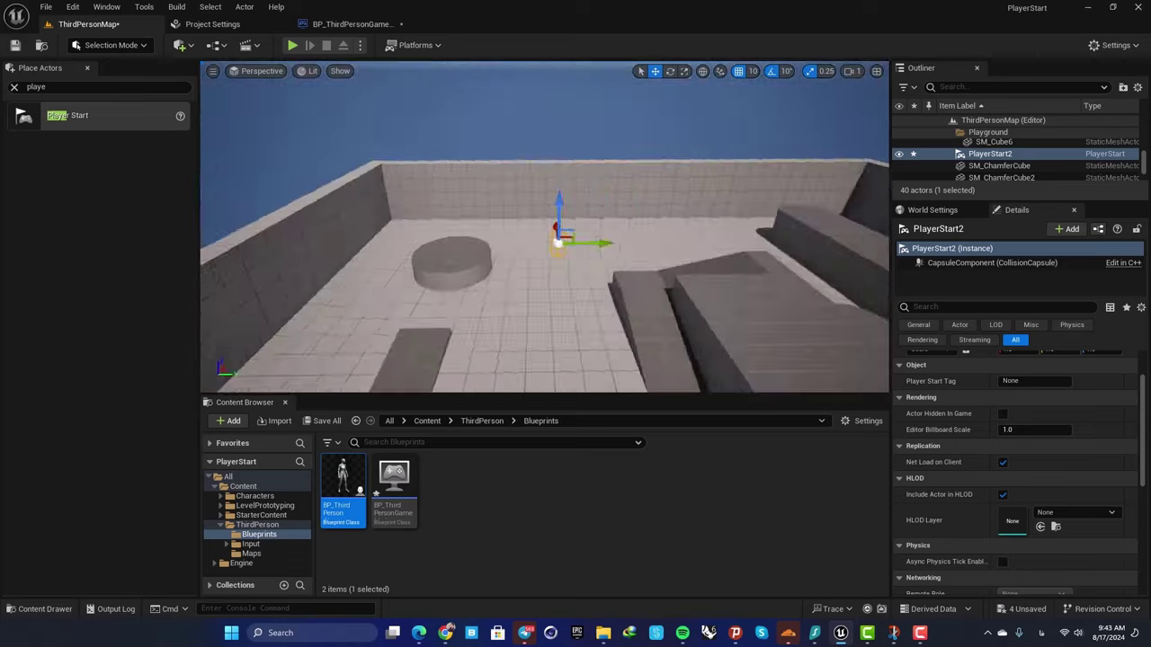
Play the level from two different camera viewpoints, stopping the session each time
{"action": "right_click_drag", "start_coordinate": [545, 227], "coordinate": [473, 228]}
{"action": "left_click", "coordinate": [293, 45]}
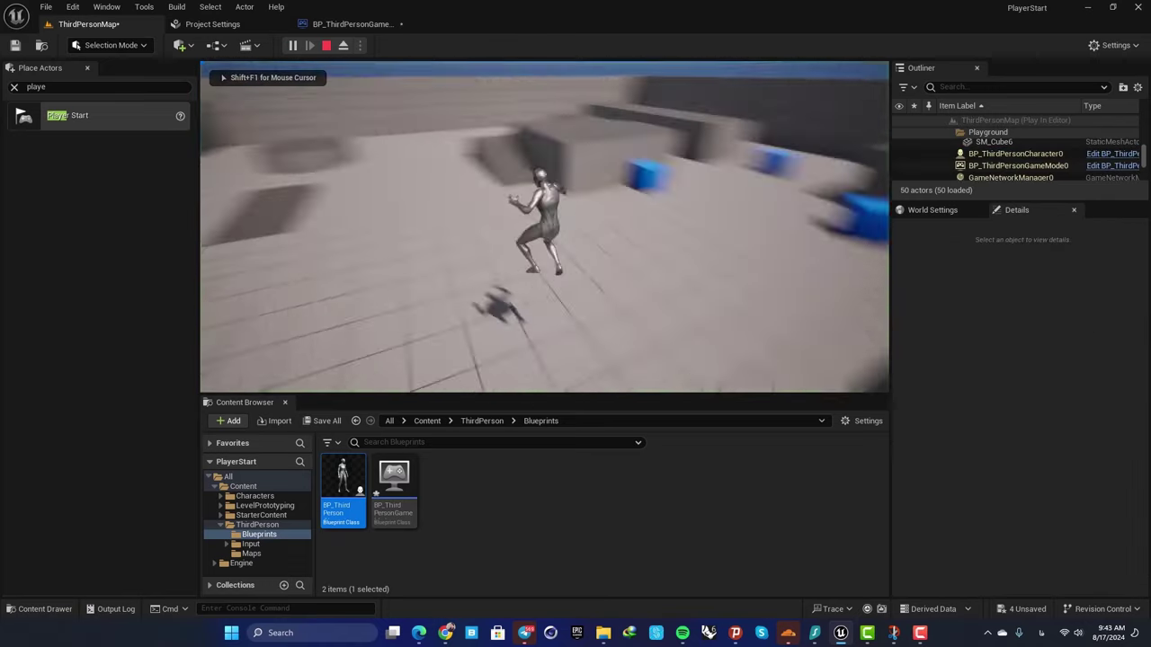
{"action": "key", "text": "Escape"}
{"action": "right_click_drag", "start_coordinate": [680, 190], "coordinate": [877, 208]}
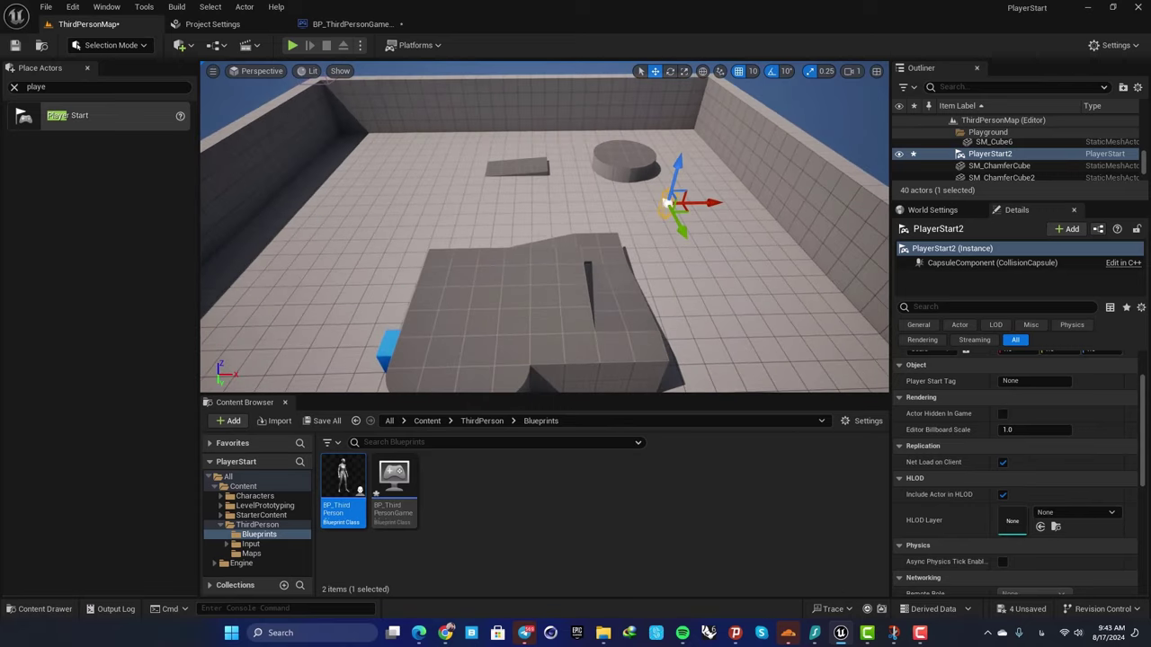
{"action": "left_click", "coordinate": [292, 45]}
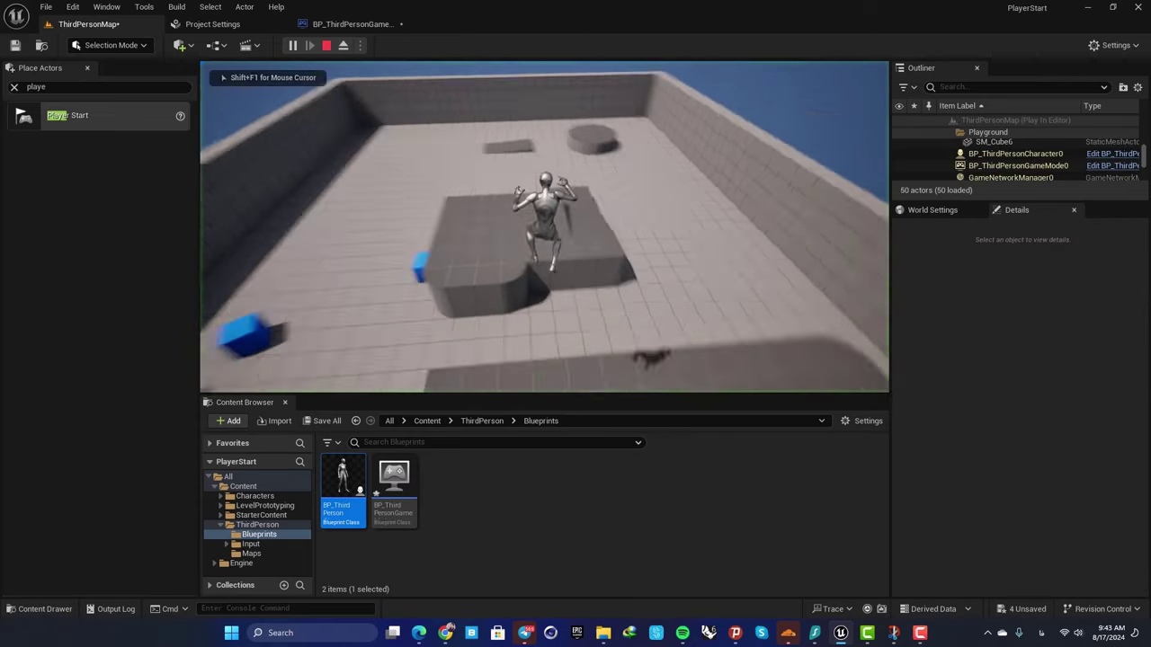
{"action": "key", "text": "Escape"}
{"action": "mouse_move", "coordinate": [544, 230]}
{"action": "right_mouse_down"}
{"action": "mouse_move", "coordinate": [531, 211]}
{"action": "mouse_move", "coordinate": [449, 211]}
{"action": "mouse_move", "coordinate": [540, 225]}
{"action": "mouse_move", "coordinate": [636, 176]}
{"action": "mouse_move", "coordinate": [612, 166]}
{"action": "mouse_move", "coordinate": [524, 231]}
{"action": "right_mouse_up"}
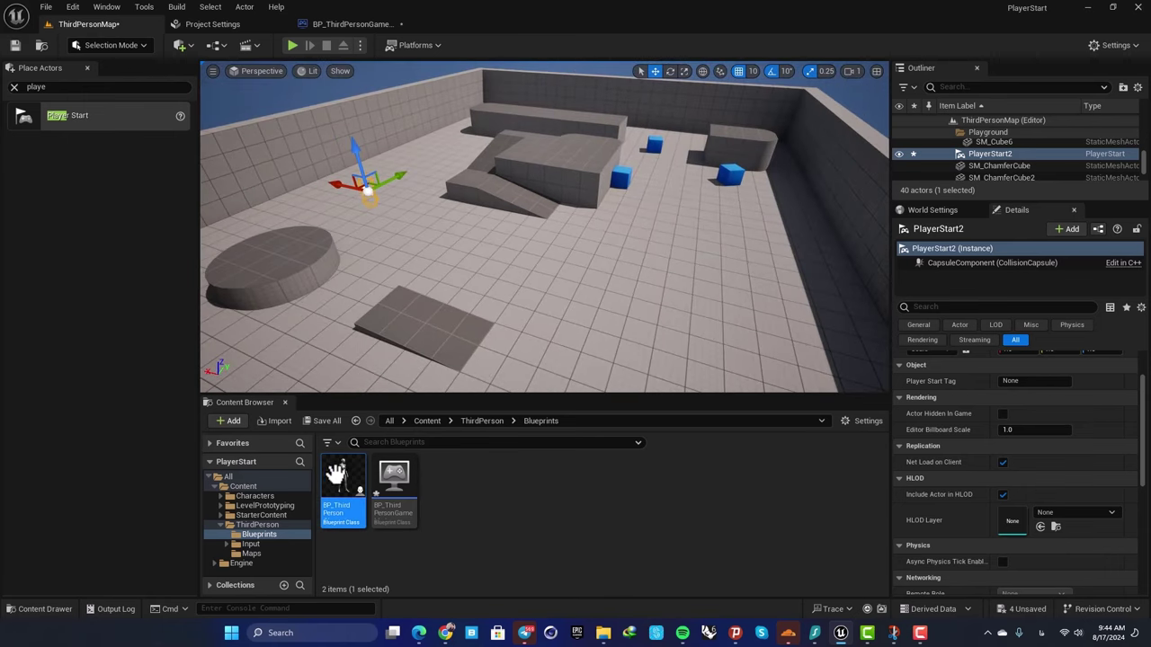
Place the BP_ThirdPersonCharacter blueprint on the open floor of the level, beyond the low ramp, and frame it
{"action": "left_click_drag", "start_coordinate": [336, 465], "coordinate": [645, 292]}
{"action": "right_click_drag", "start_coordinate": [536, 285], "coordinate": [316, 203]}
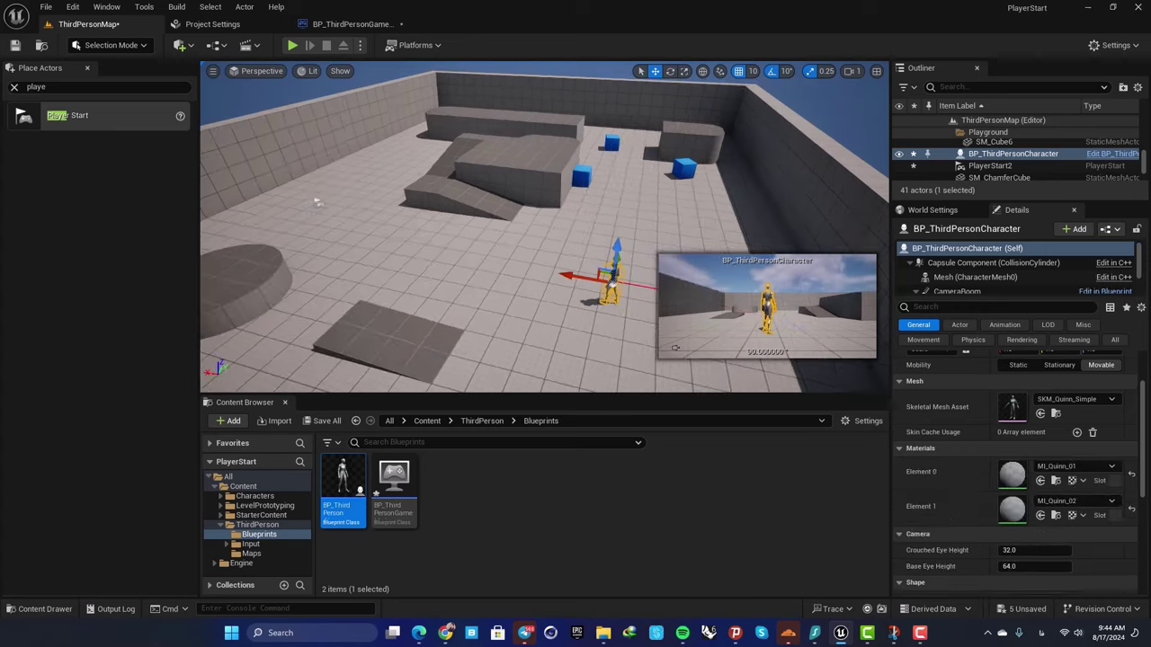
{"action": "key", "text": "f"}
{"action": "scroll", "coordinate": [951, 425], "scroll_direction": "up", "scroll_amount": 2}
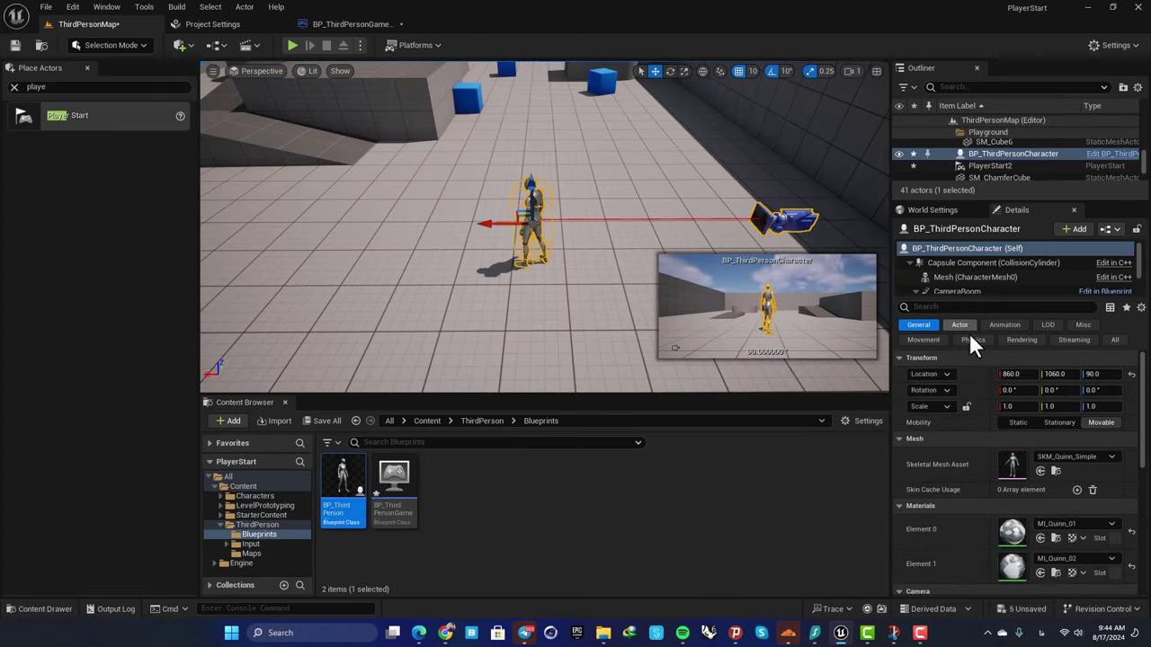
Set Auto Possess Player to Player 0 on the placed BP_ThirdPersonCharacter
{"action": "scroll", "coordinate": [949, 435], "scroll_direction": "down", "scroll_amount": 4}
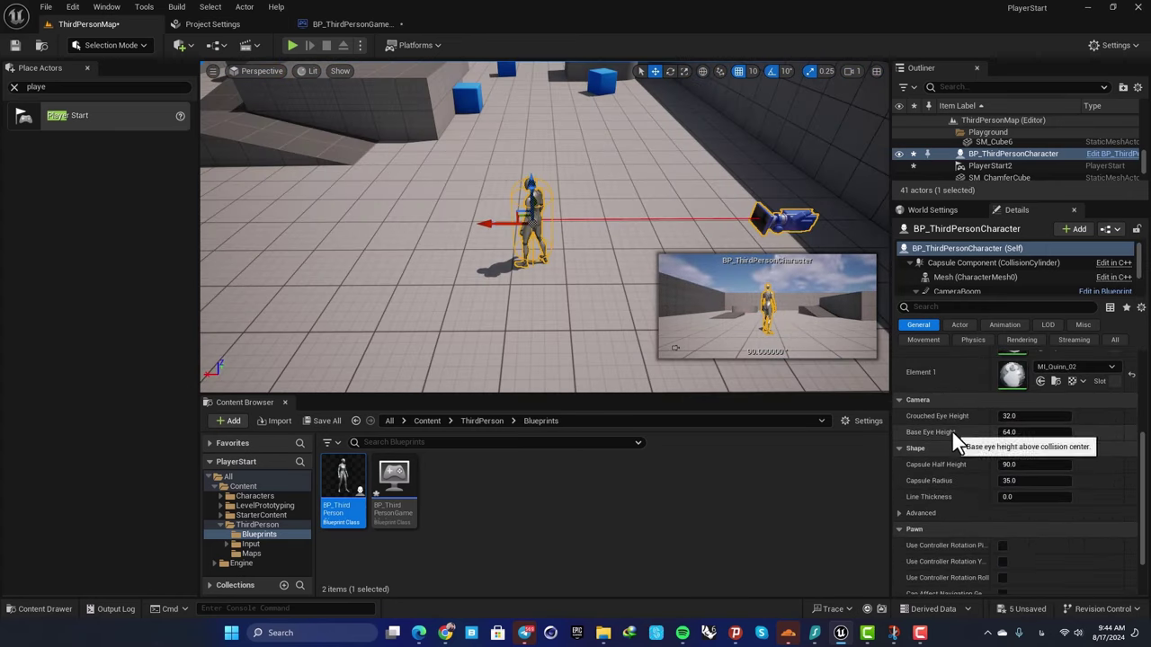
{"action": "scroll", "coordinate": [951, 430], "scroll_direction": "down", "scroll_amount": 1}
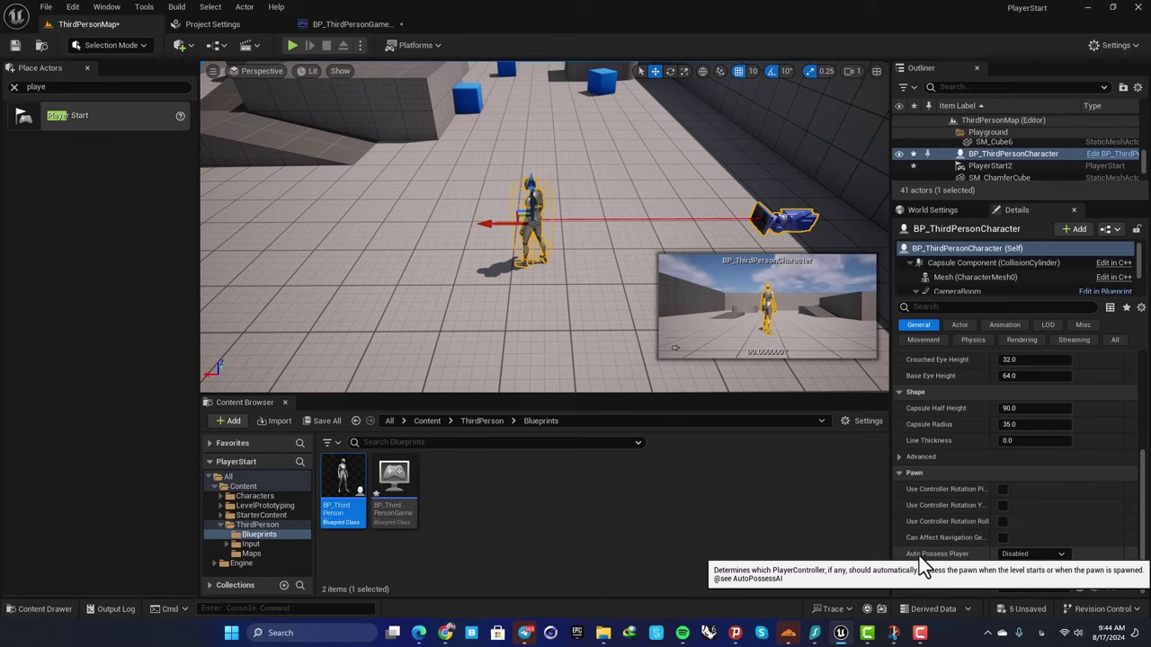
{"action": "left_click", "coordinate": [1028, 554]}
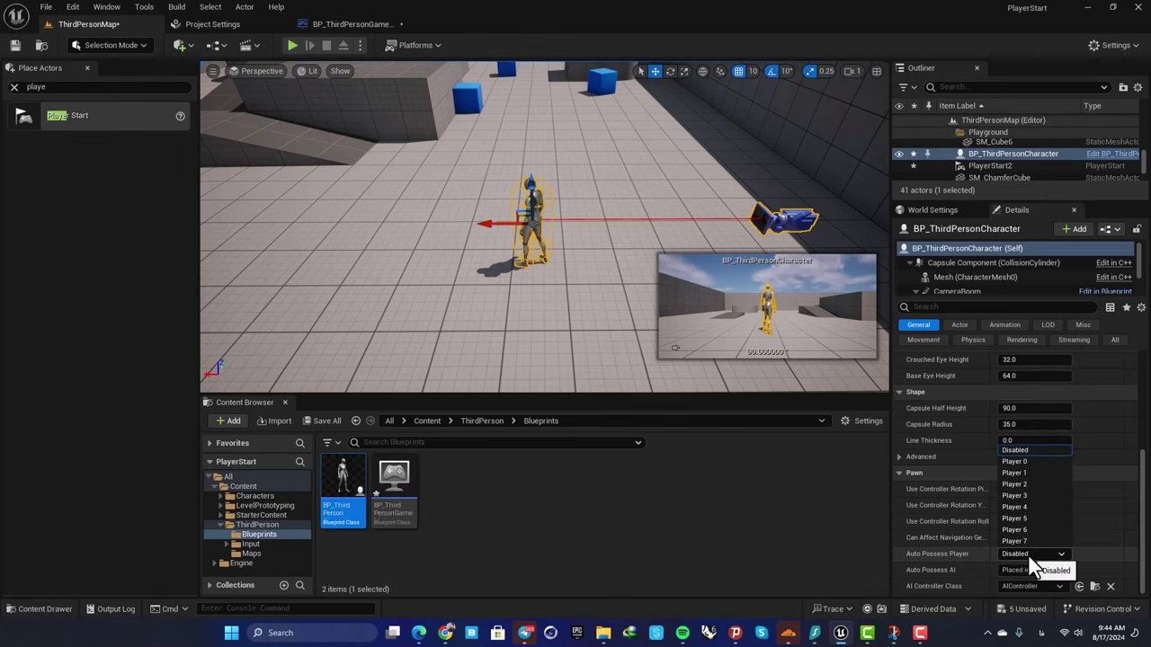
{"action": "left_click", "coordinate": [1023, 462]}
Play the level, run with the placed character, and stop the session
{"action": "right_click_drag", "start_coordinate": [487, 298], "coordinate": [481, 261]}
{"action": "key", "text": "s"}
{"action": "right_click_drag", "start_coordinate": [448, 176], "coordinate": [449, 176]}
{"action": "left_click", "coordinate": [292, 45]}
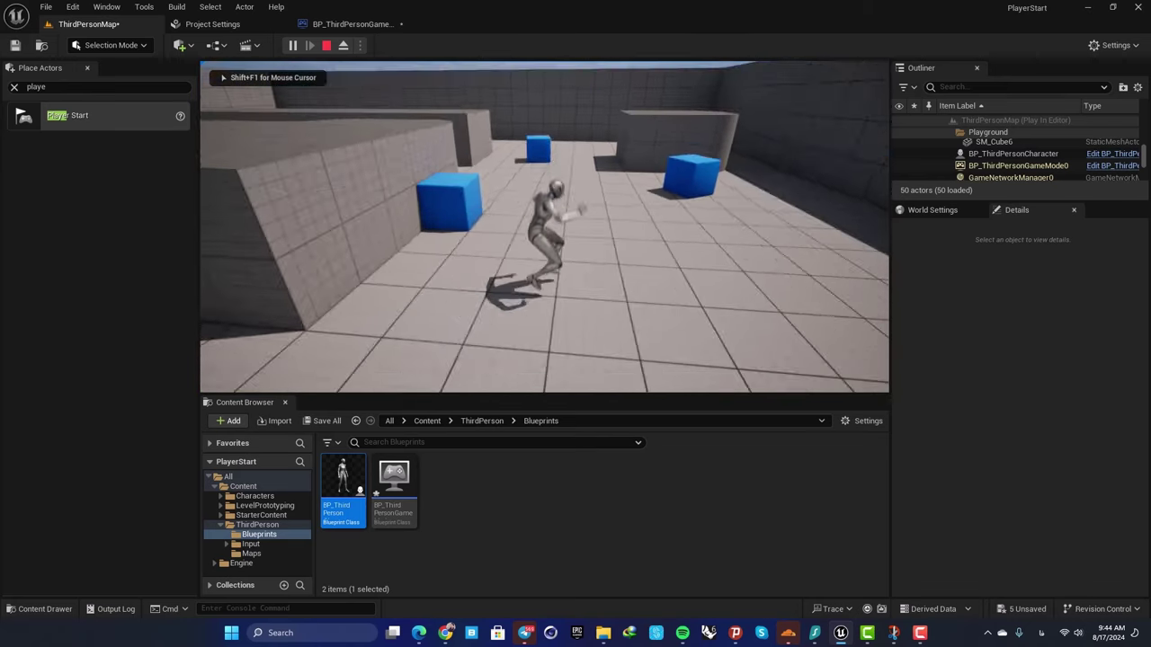
{"action": "key", "text": "Escape"}
Move the placed BP_ThirdPersonCharacter across the floor closer to the blue cubes
{"action": "key", "text": "s"}
{"action": "right_click_drag", "start_coordinate": [537, 242], "coordinate": [537, 242]}
{"action": "left_click_drag", "start_coordinate": [498, 289], "coordinate": [676, 205]}
{"action": "right_click_drag", "start_coordinate": [415, 154], "coordinate": [415, 155]}
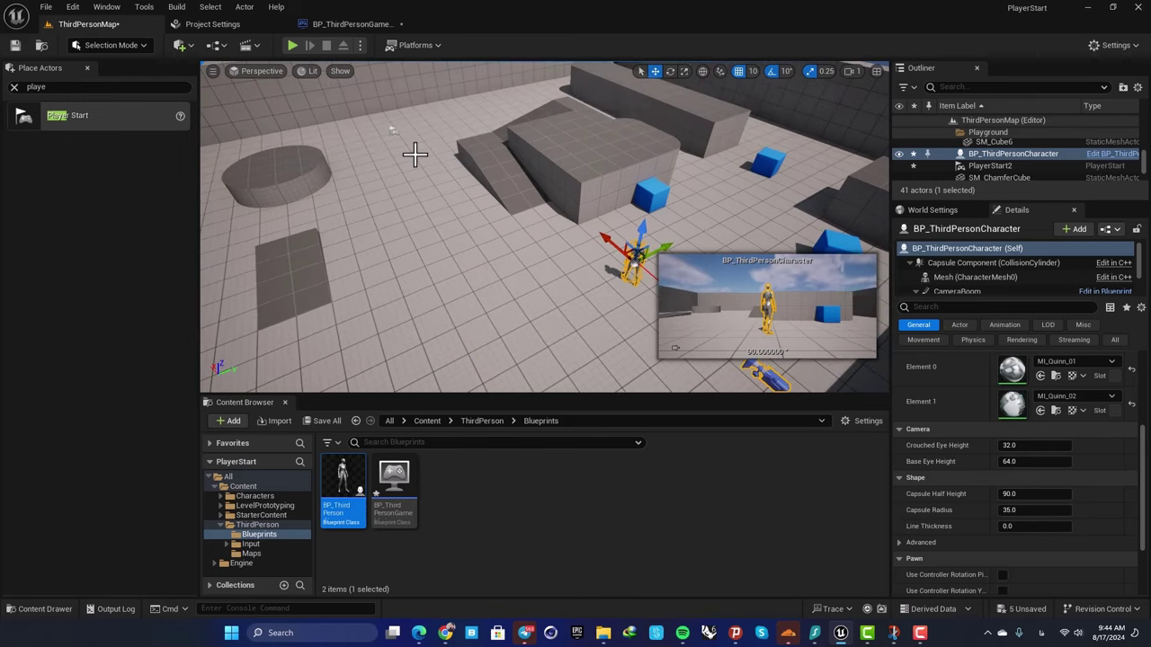
Inspect PlayerStart2 and the placed BP_ThirdPersonCharacter by selecting each of them in the level
{"action": "left_click", "coordinate": [394, 133]}
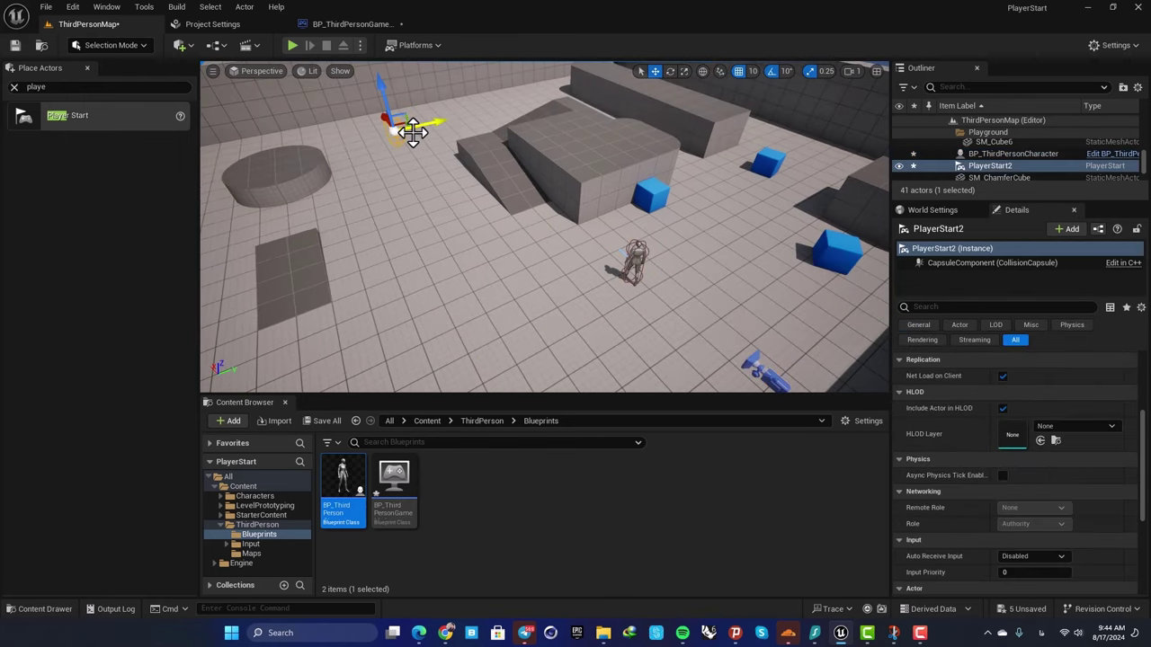
{"action": "key", "text": "w"}
{"action": "right_click_drag", "start_coordinate": [560, 189], "coordinate": [584, 171]}
{"action": "left_click", "coordinate": [559, 186]}
{"action": "key", "text": "s"}
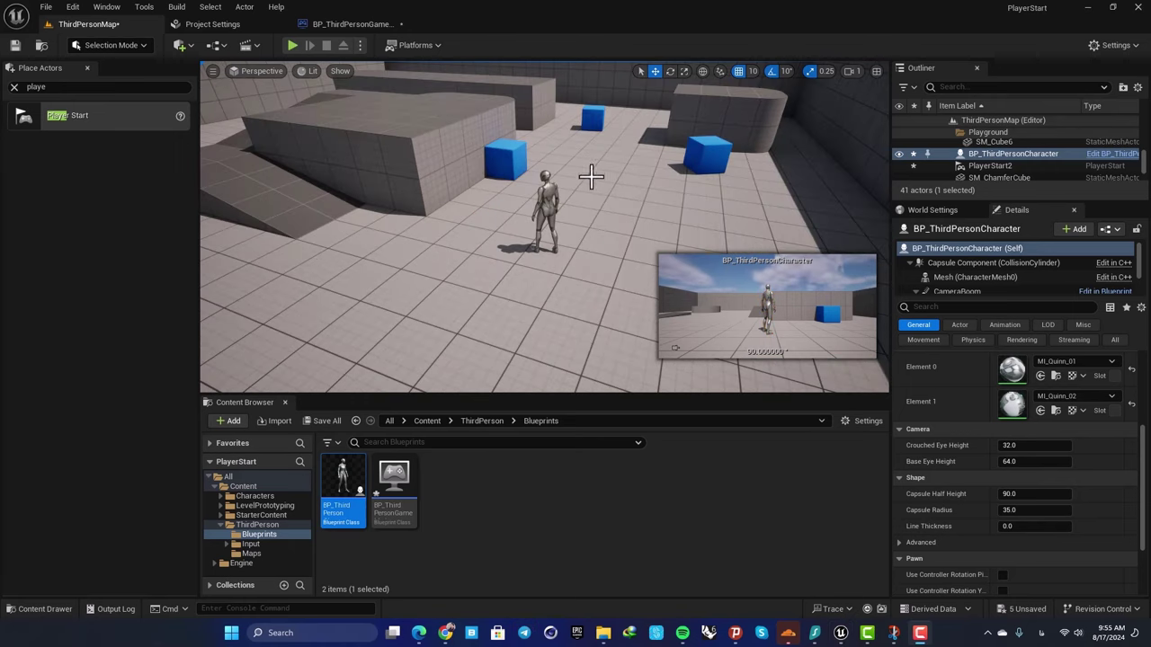
Create a new Blank Blueprint games project named MyProject2, discarding the unsaved changes in the current project
{"action": "left_click", "coordinate": [46, 7]}
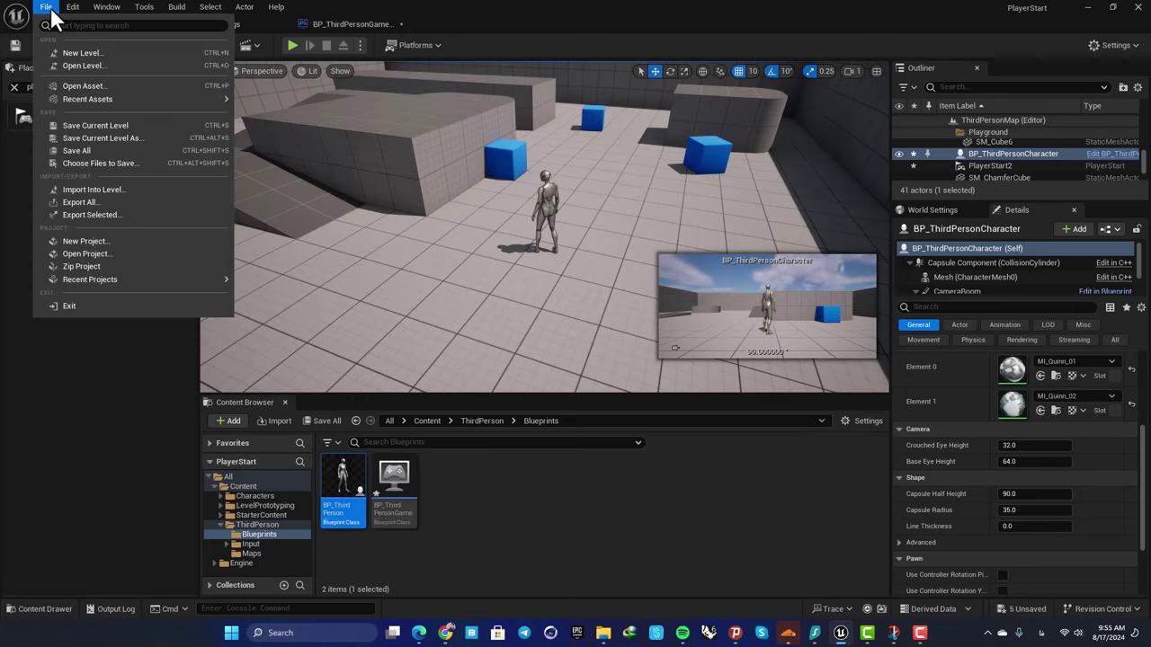
{"action": "left_click", "coordinate": [103, 239]}
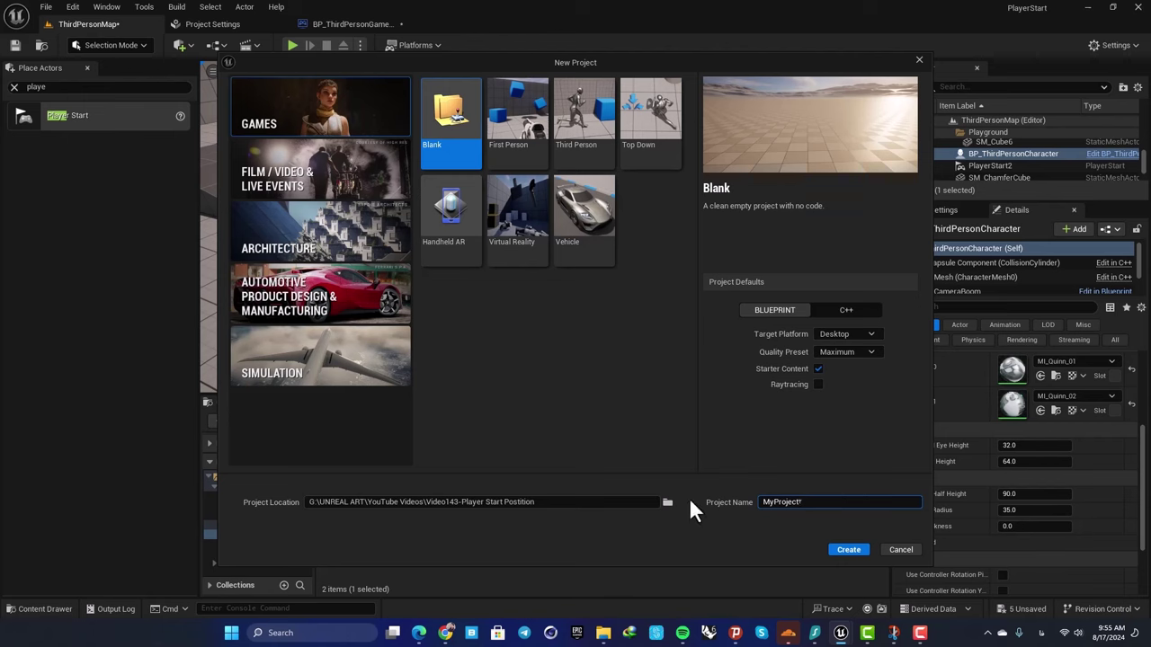
{"action": "key", "text": "BackSpace"}
{"action": "key", "text": "super+space"}
{"action": "type", "text": "2"}
{"action": "left_click", "coordinate": [849, 549]}
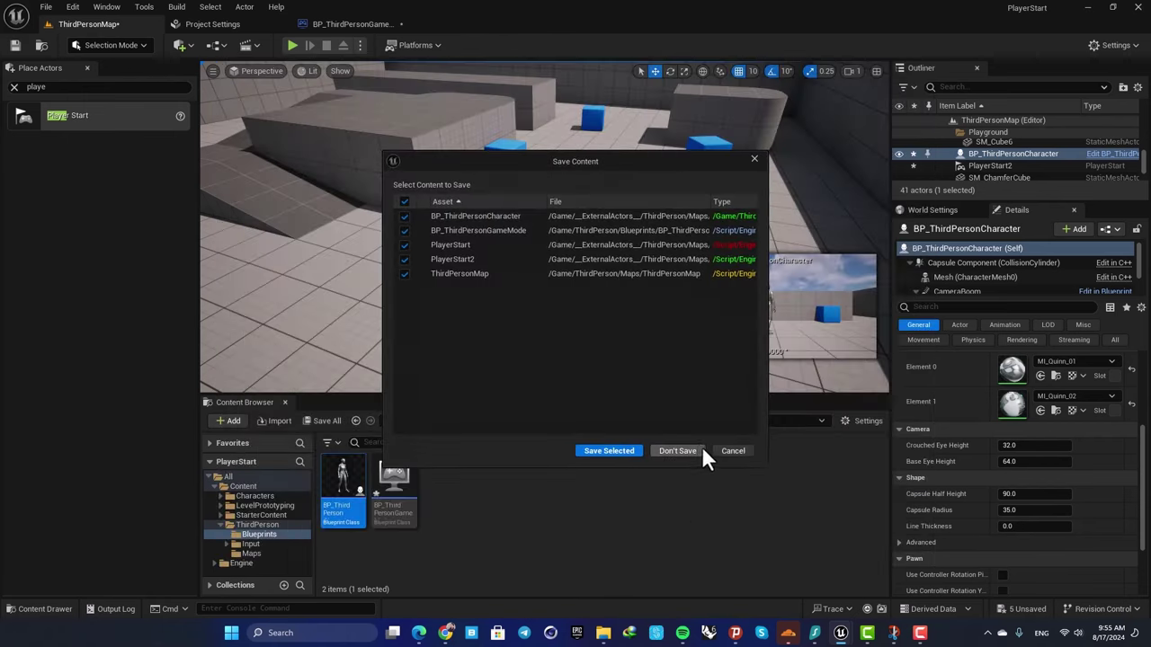
{"action": "left_click", "coordinate": [676, 451]}
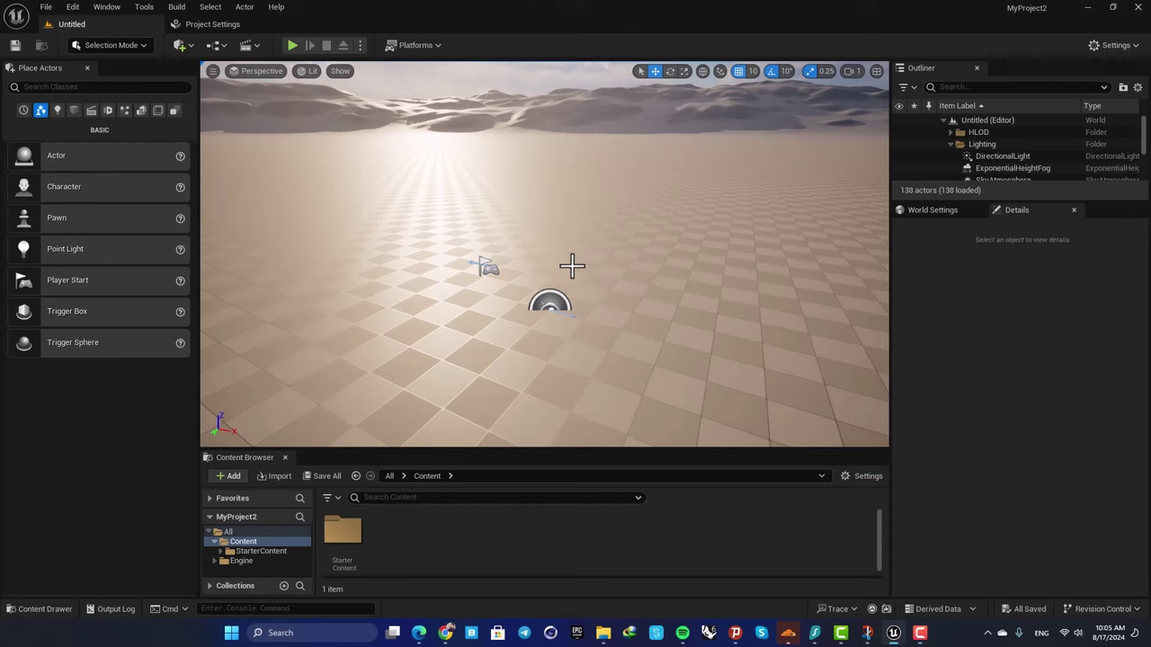
Select the PlayerStart actor in the new project's open-world level and view it up close
{"action": "right_click", "coordinate": [504, 232]}
{"action": "left_click", "coordinate": [589, 217]}
{"action": "right_click_drag", "start_coordinate": [578, 242], "coordinate": [555, 289]}
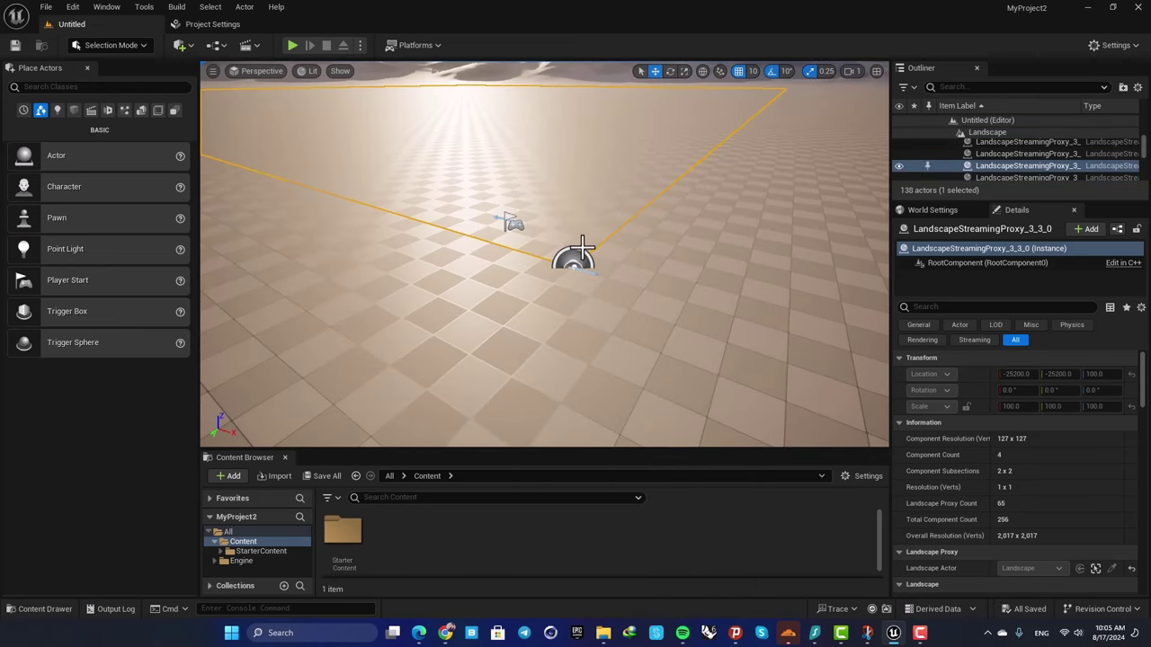
{"action": "right_click_drag", "start_coordinate": [569, 218], "coordinate": [544, 203]}
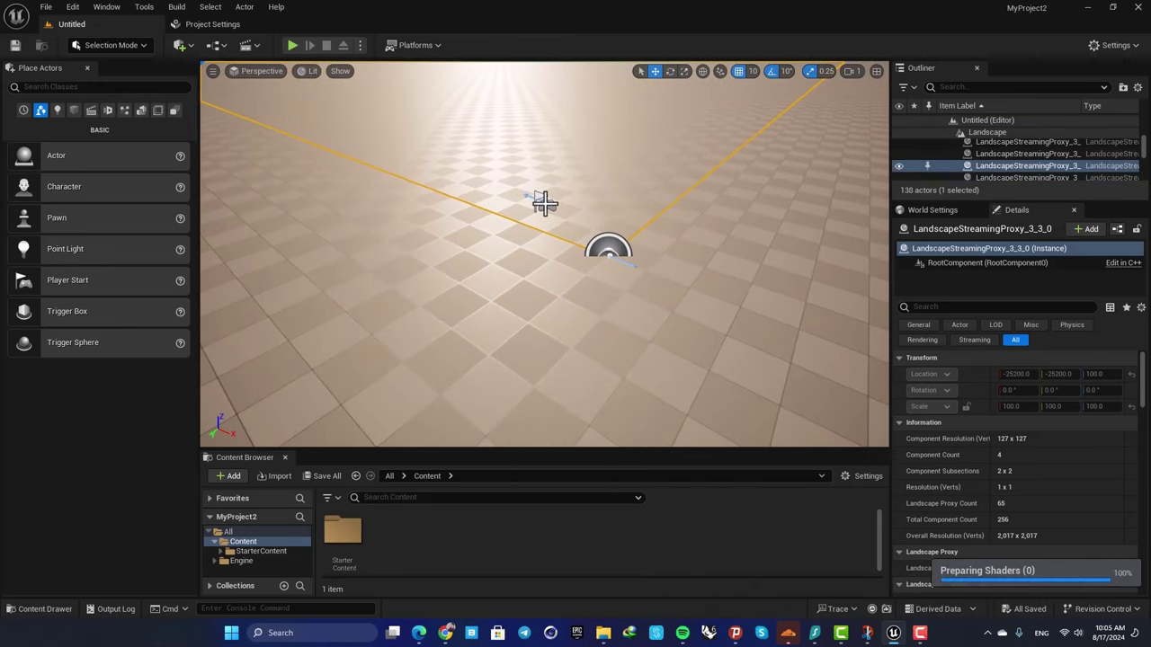
{"action": "left_click", "coordinate": [544, 203]}
{"action": "right_click_drag", "start_coordinate": [584, 206], "coordinate": [604, 196]}
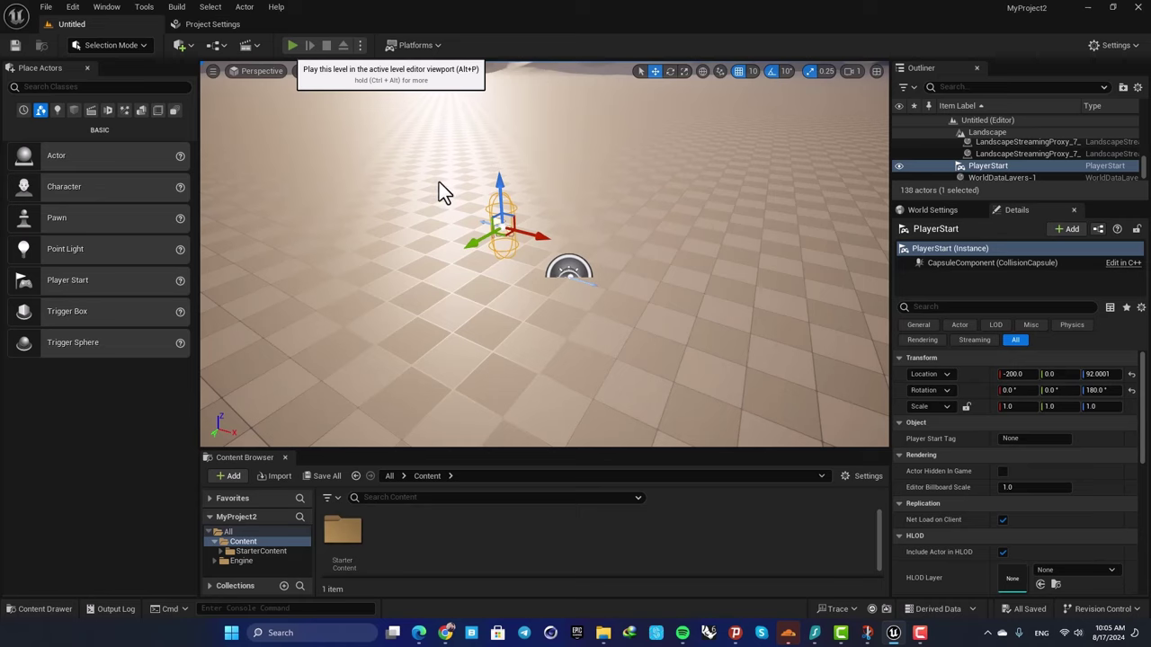
Play the new level, fly around with the default pawn, and stop the session
{"action": "key", "text": "alt+p"}
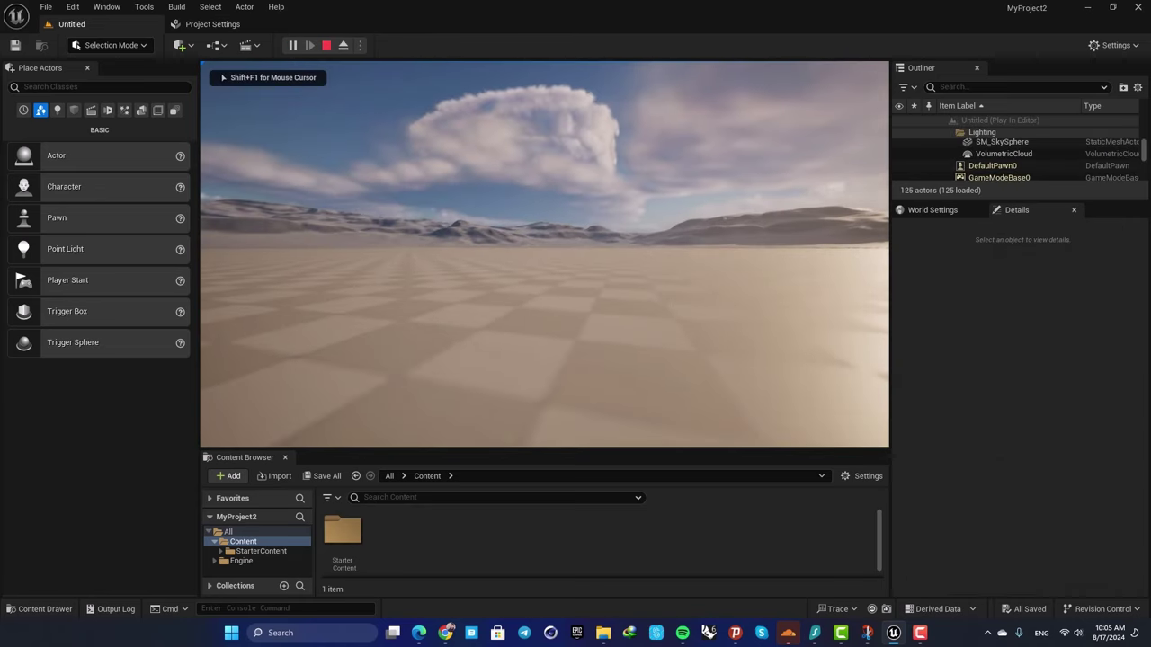
{"action": "key", "text": "e"}
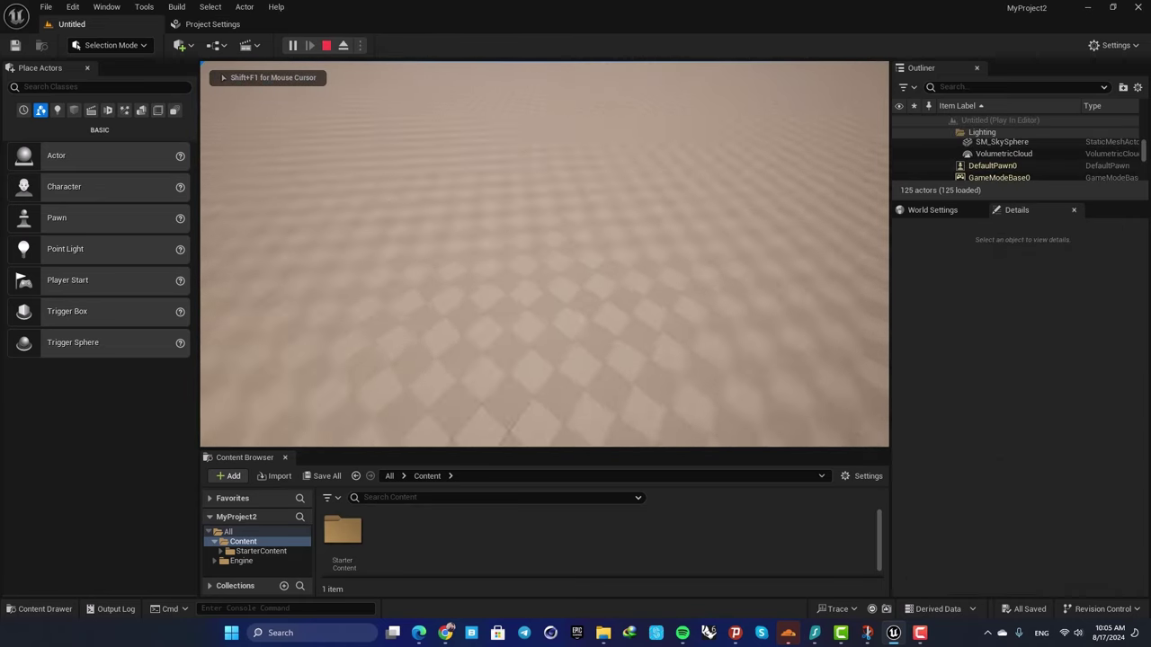
{"action": "key", "text": "shift+F1"}
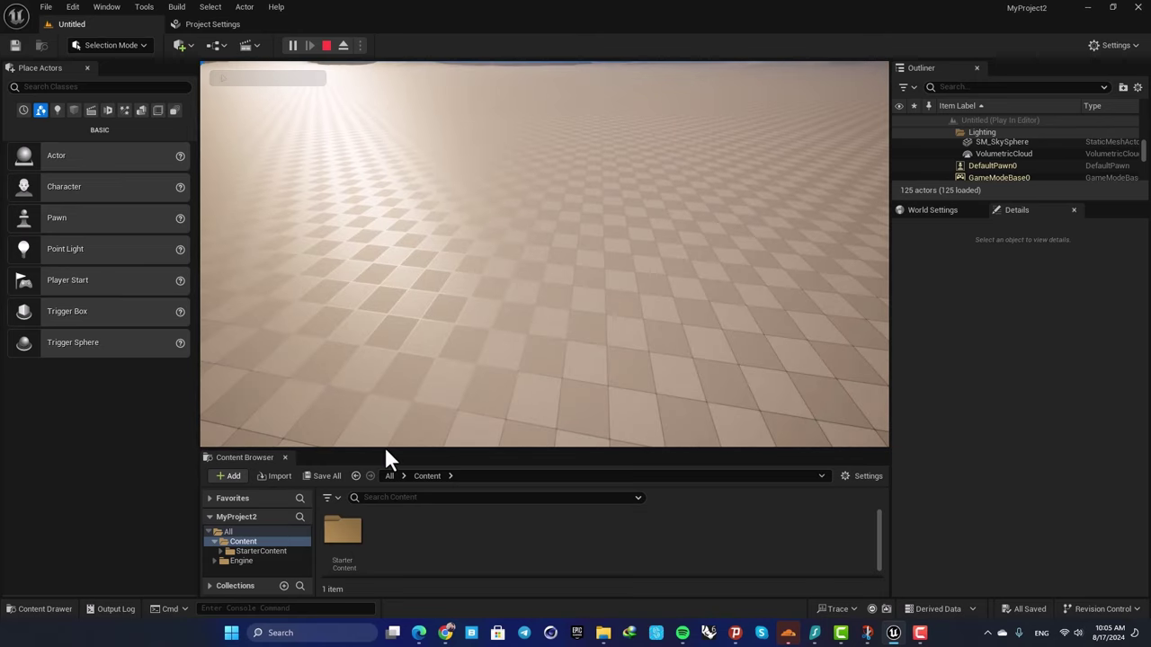
{"action": "key", "text": "Escape"}
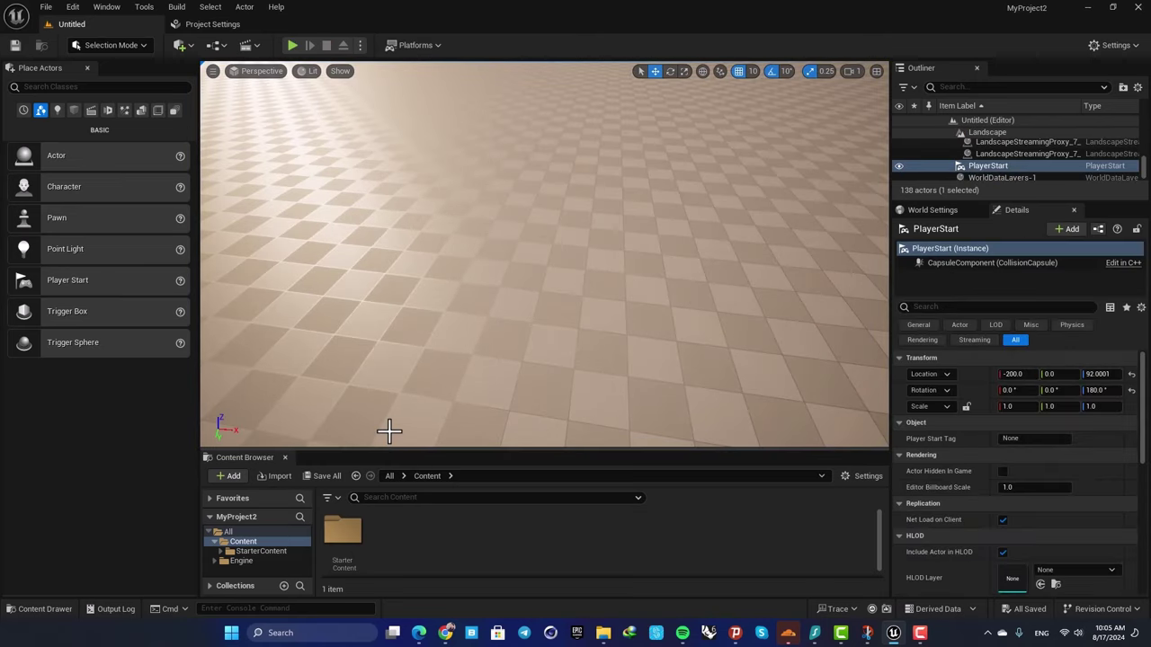
Add the Third Person blueprint feature pack to the project and close the content dialog
{"action": "left_click", "coordinate": [228, 478]}
{"action": "mouse_move", "coordinate": [272, 460]}
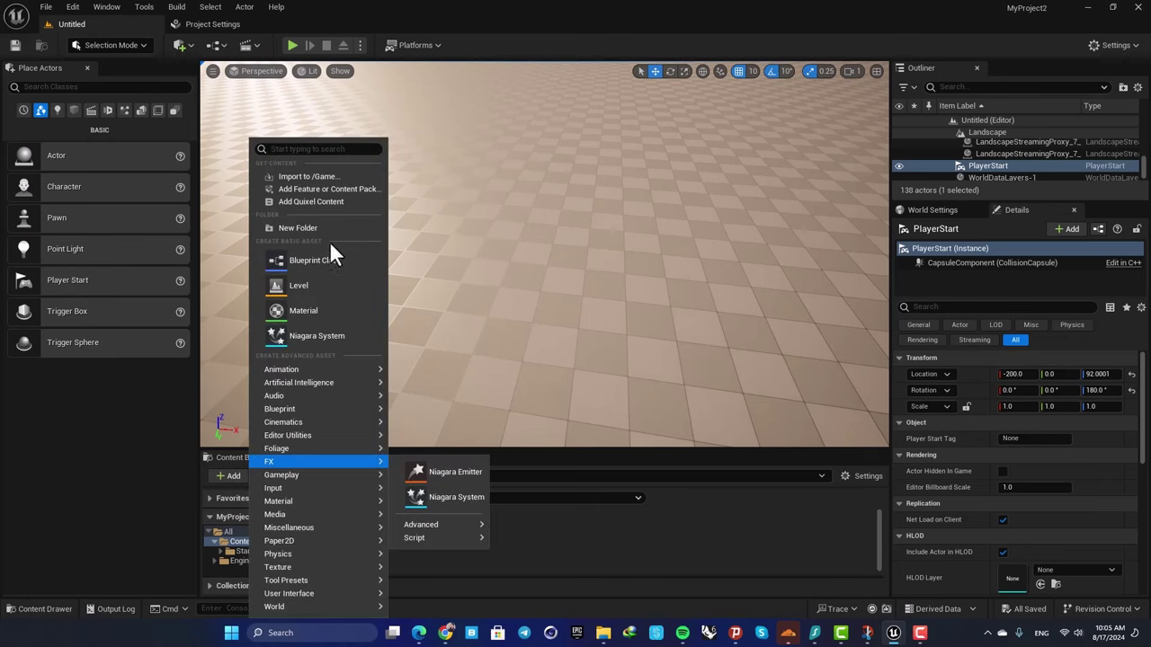
{"action": "left_click", "coordinate": [357, 200]}
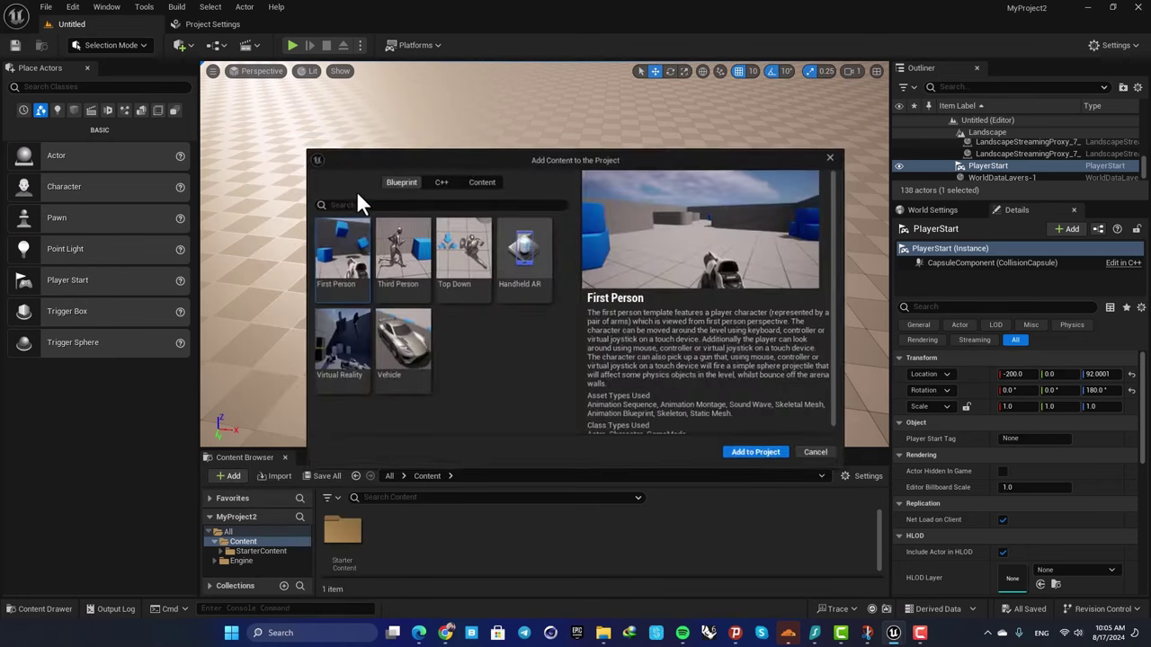
{"action": "left_click", "coordinate": [409, 250]}
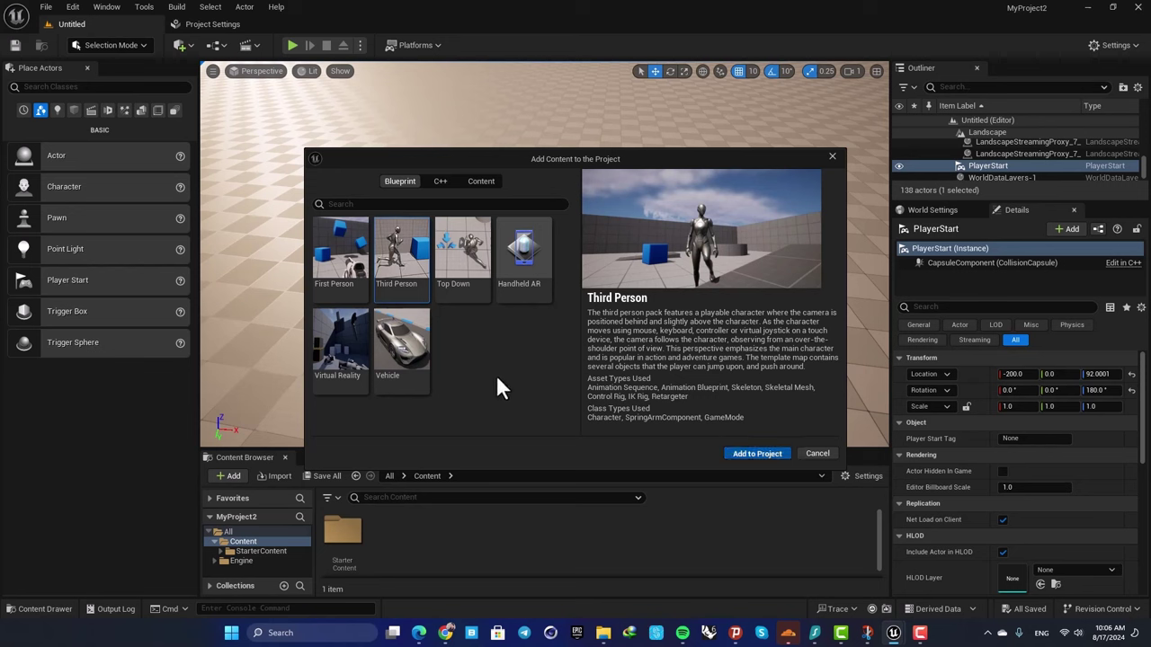
{"action": "left_click", "coordinate": [831, 156]}
Browse to the ThirdPerson Blueprints folder and view its character and game mode blueprints
{"action": "scroll", "coordinate": [429, 549], "scroll_direction": "down", "scroll_amount": 1}
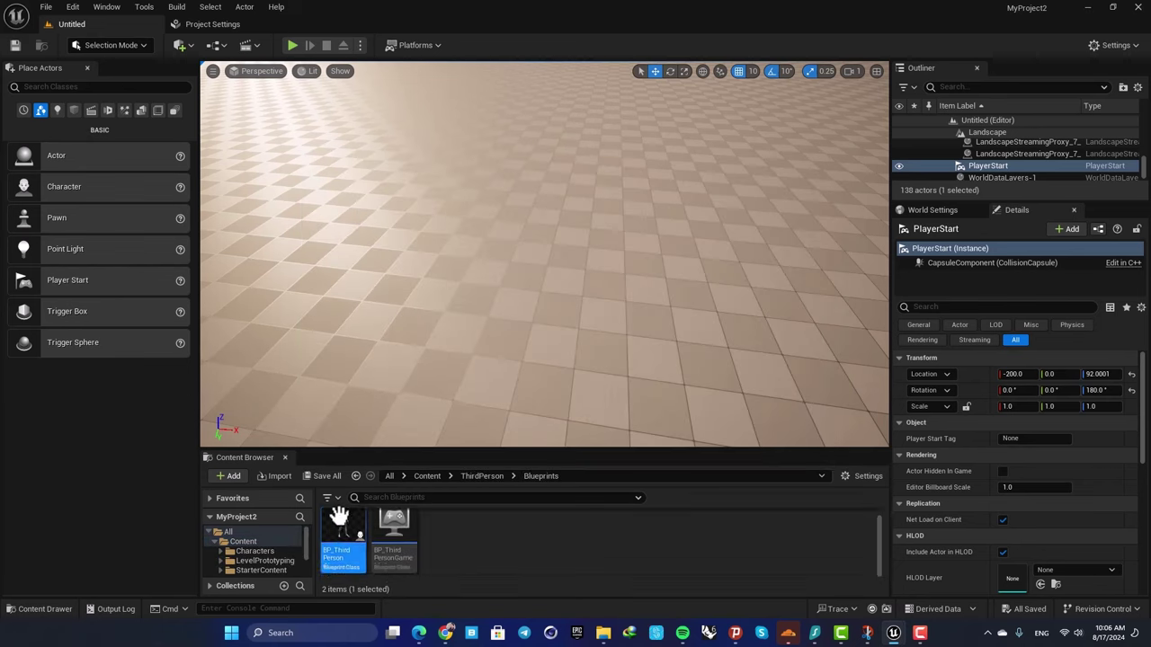
{"action": "left_click", "coordinate": [384, 549]}
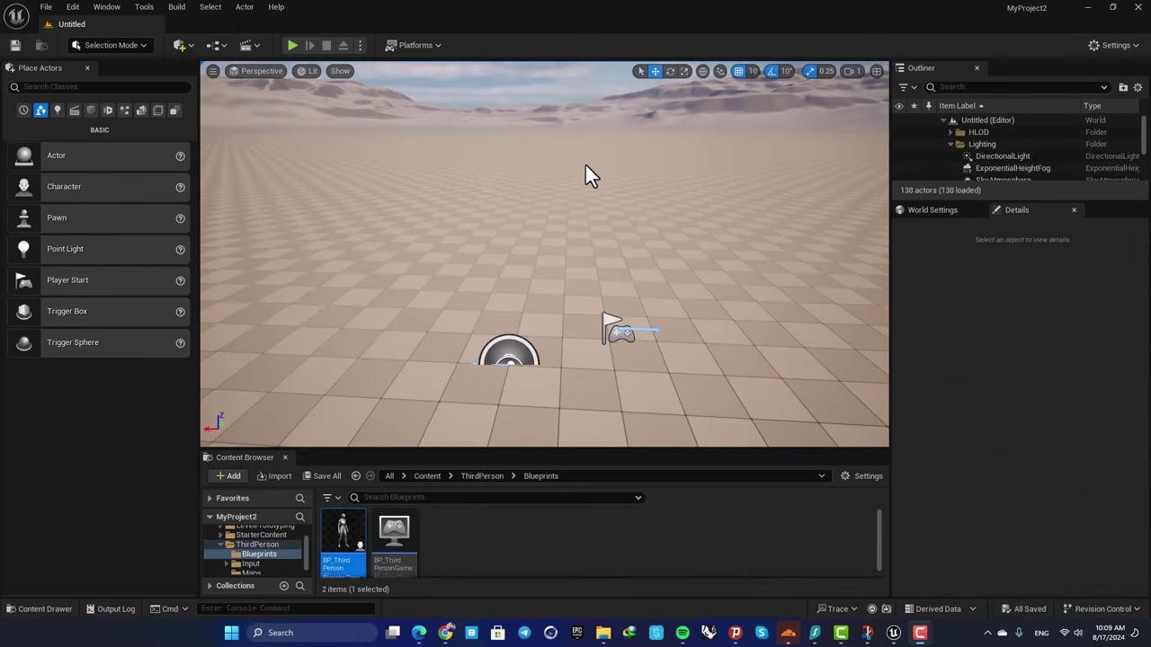
Set the project's Default GameMode to BP_ThirdPersonGameMode in the Maps & Modes project settings
{"action": "right_click_drag", "start_coordinate": [557, 254], "coordinate": [514, 280]}
{"action": "key", "text": "s"}
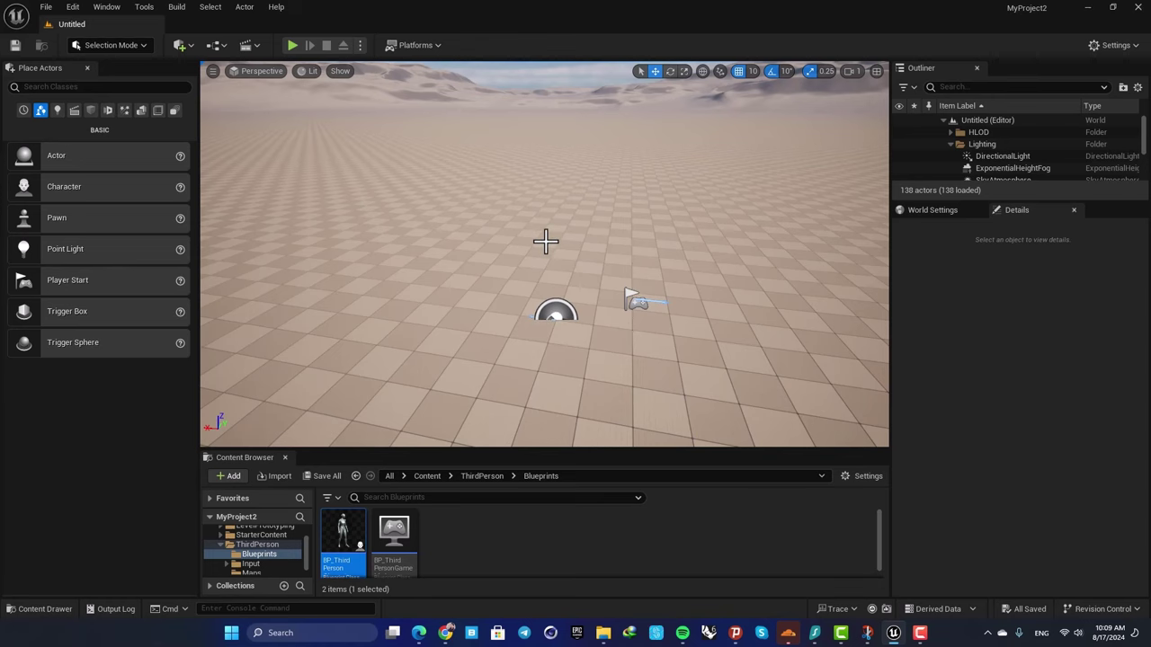
{"action": "left_click", "coordinate": [1105, 45]}
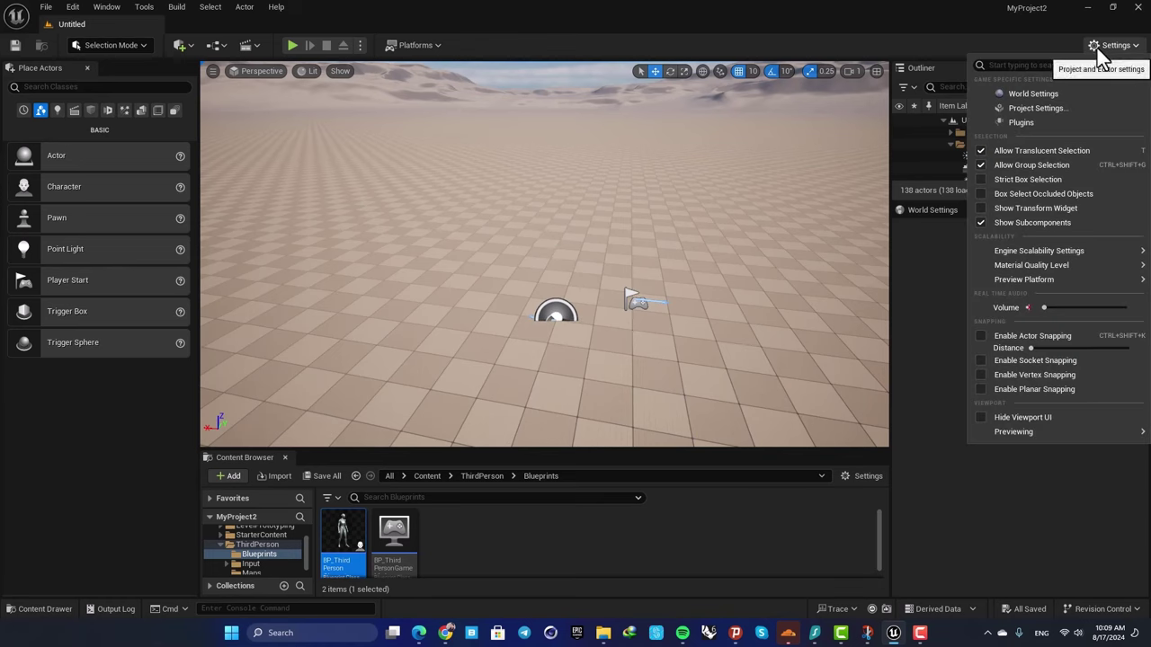
{"action": "left_click", "coordinate": [1032, 109]}
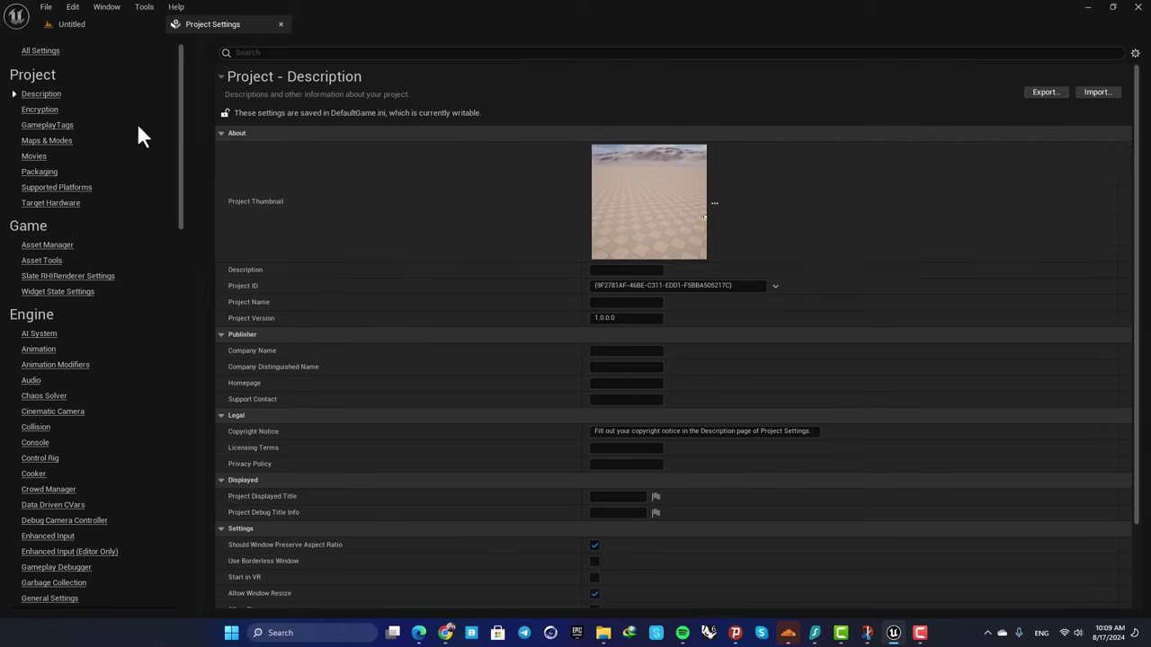
{"action": "left_click", "coordinate": [54, 142]}
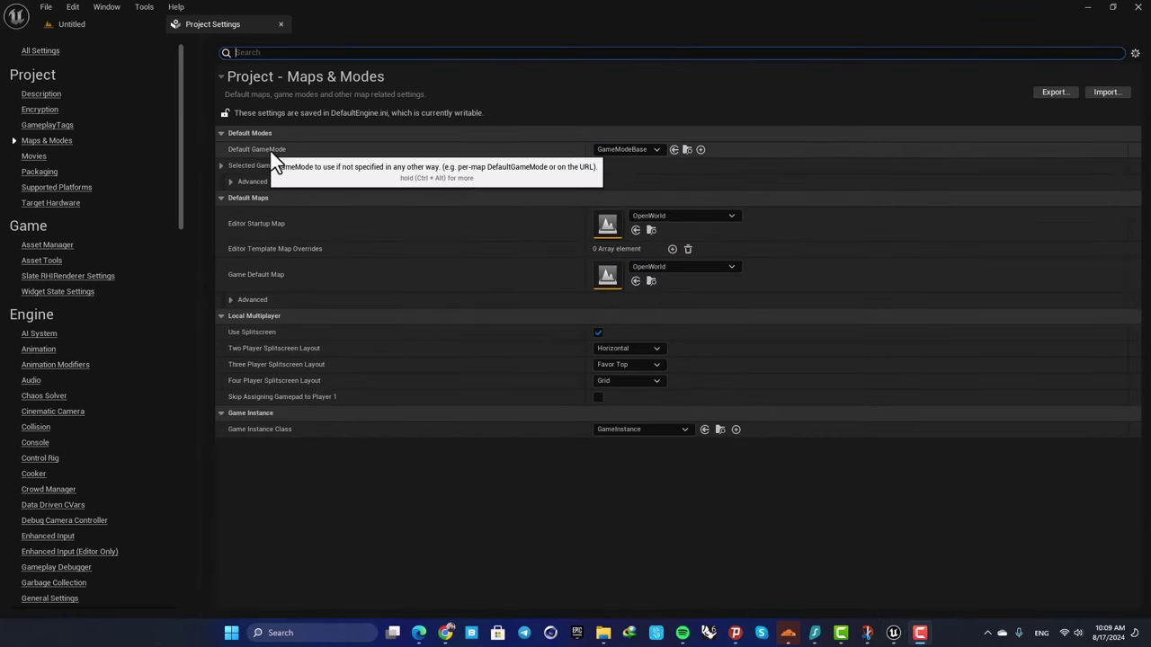
{"action": "left_click", "coordinate": [629, 150]}
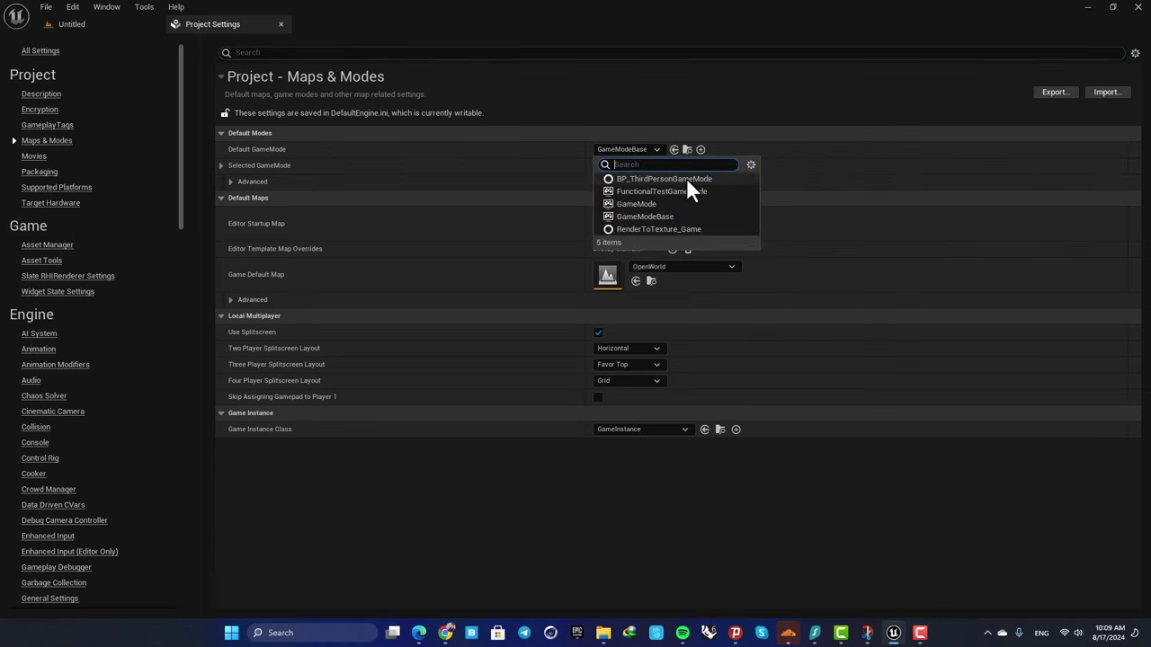
{"action": "left_click", "coordinate": [658, 178]}
Play the level and run around as the third-person character, stop the session, and select the PlayerStart actor
{"action": "left_click", "coordinate": [74, 25]}
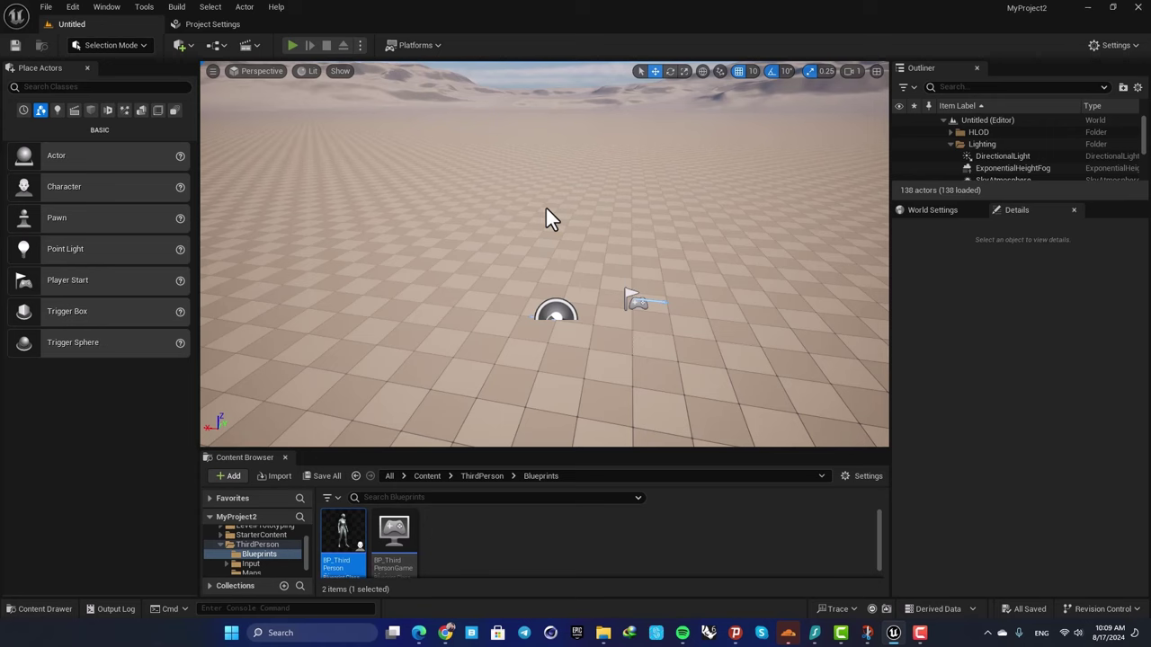
{"action": "key", "text": "alt+p"}
{"action": "key", "text": "w"}
{"action": "key", "text": "d"}
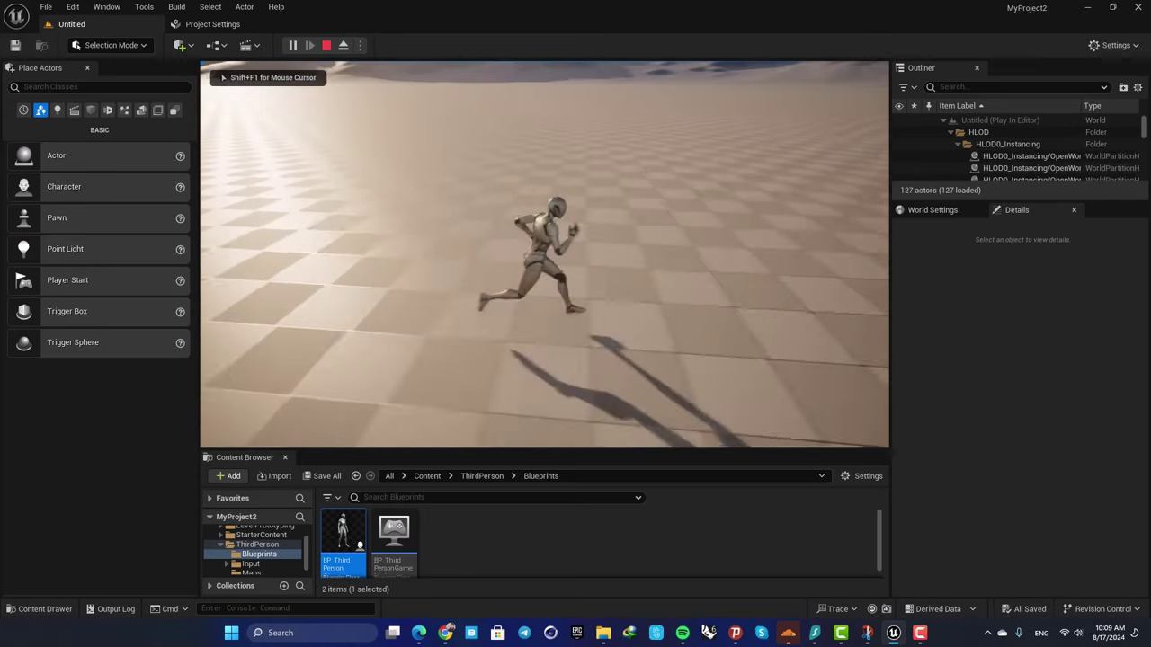
{"action": "key", "text": "Escape"}
{"action": "right_click_drag", "start_coordinate": [544, 254], "coordinate": [514, 314]}
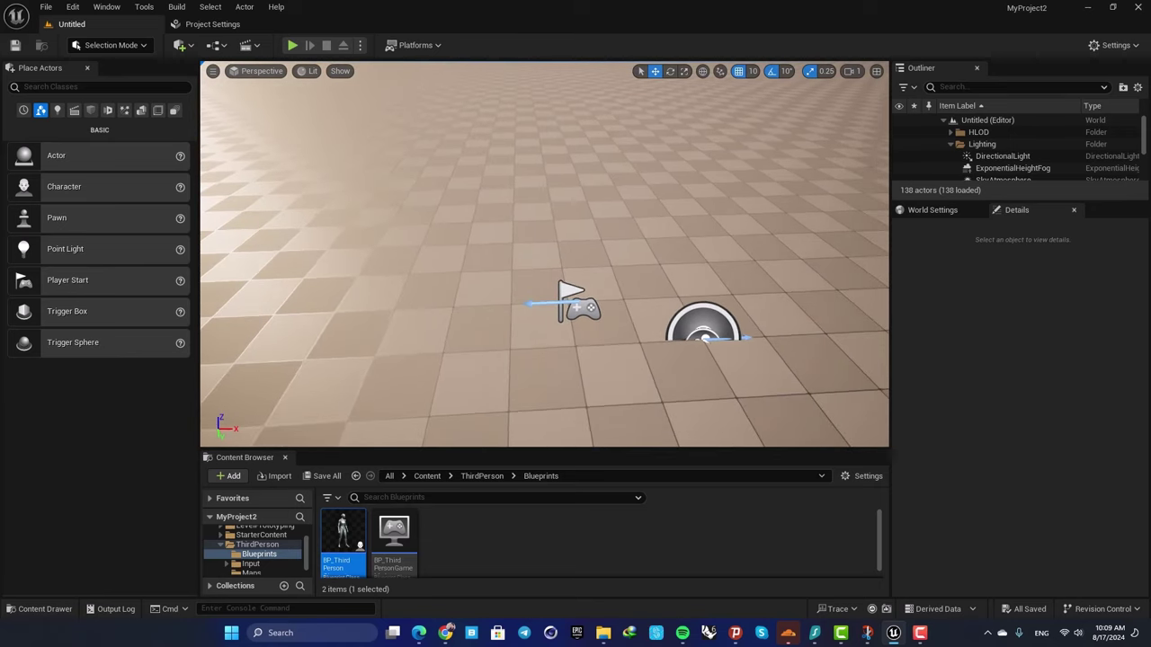
{"action": "left_click", "coordinate": [546, 259]}
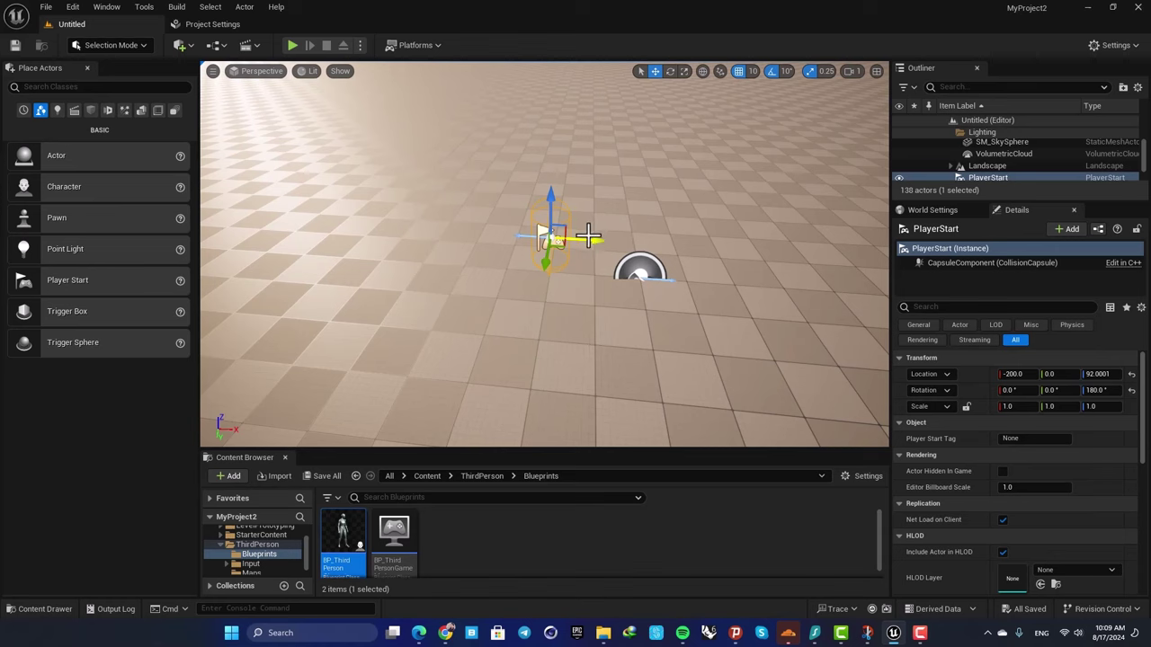
Undo the Default GameMode change in the project settings and return to the level
{"action": "left_click", "coordinate": [212, 26]}
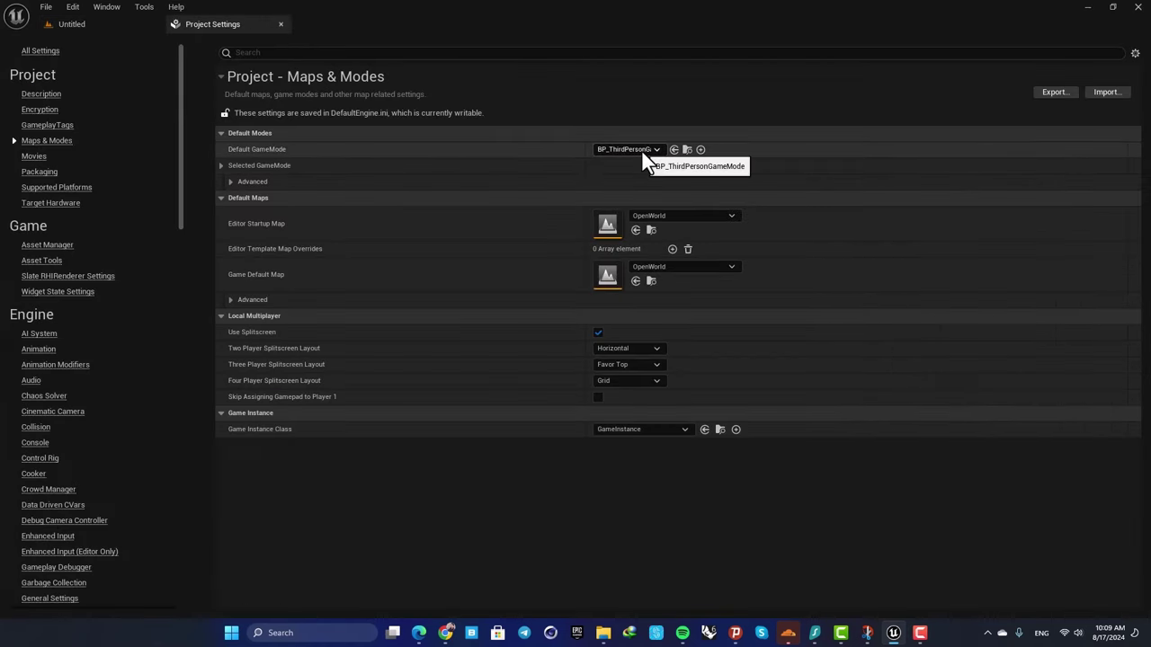
{"action": "key", "text": "ctrl+z"}
{"action": "left_click", "coordinate": [103, 22]}
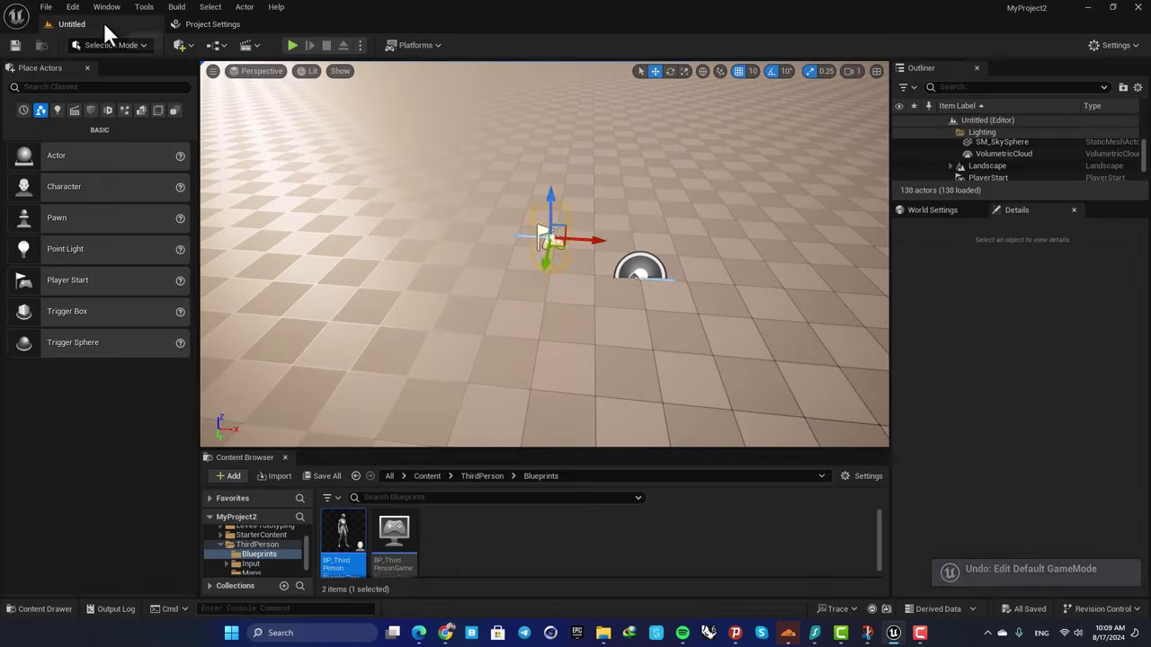
Assign the BP_ThirdPersonGameMode blueprint as the level's GameMode Override in World Settings
{"action": "mouse_move", "coordinate": [398, 534]}
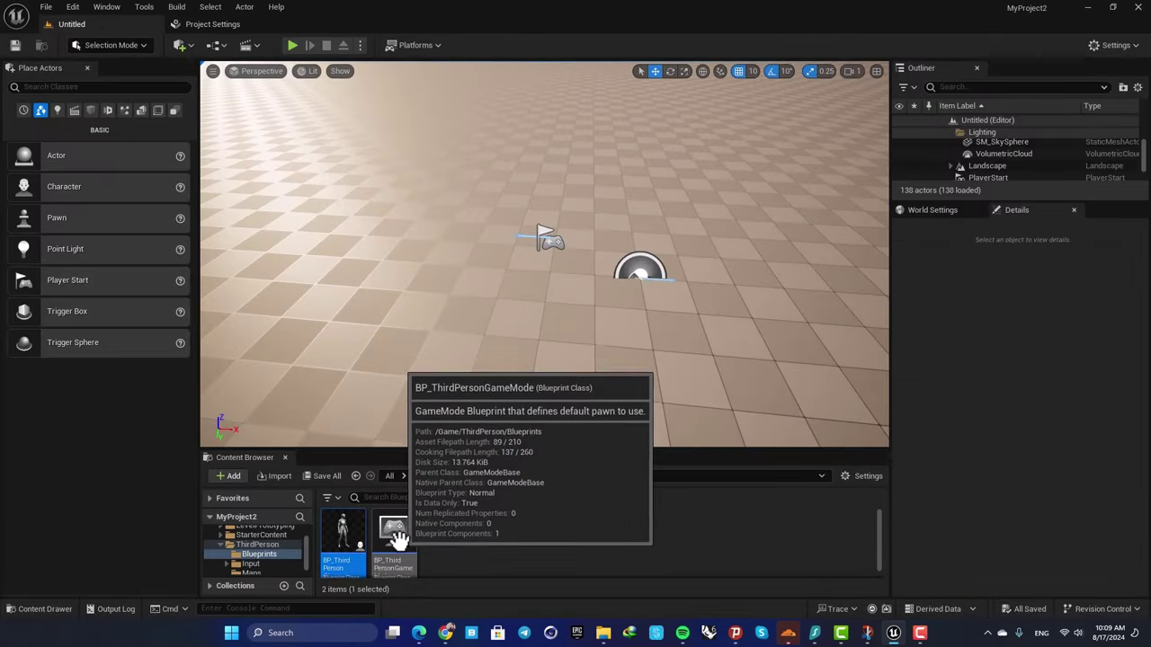
{"action": "scroll", "coordinate": [396, 531], "scroll_direction": "down", "scroll_amount": 1}
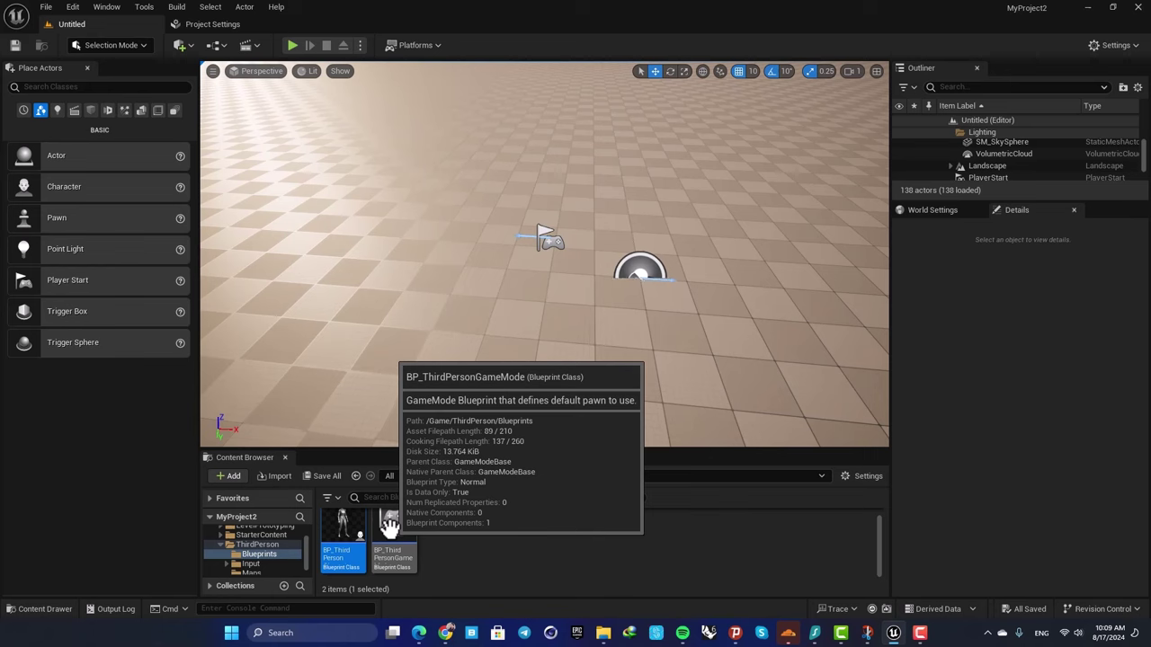
{"action": "left_click", "coordinate": [924, 214]}
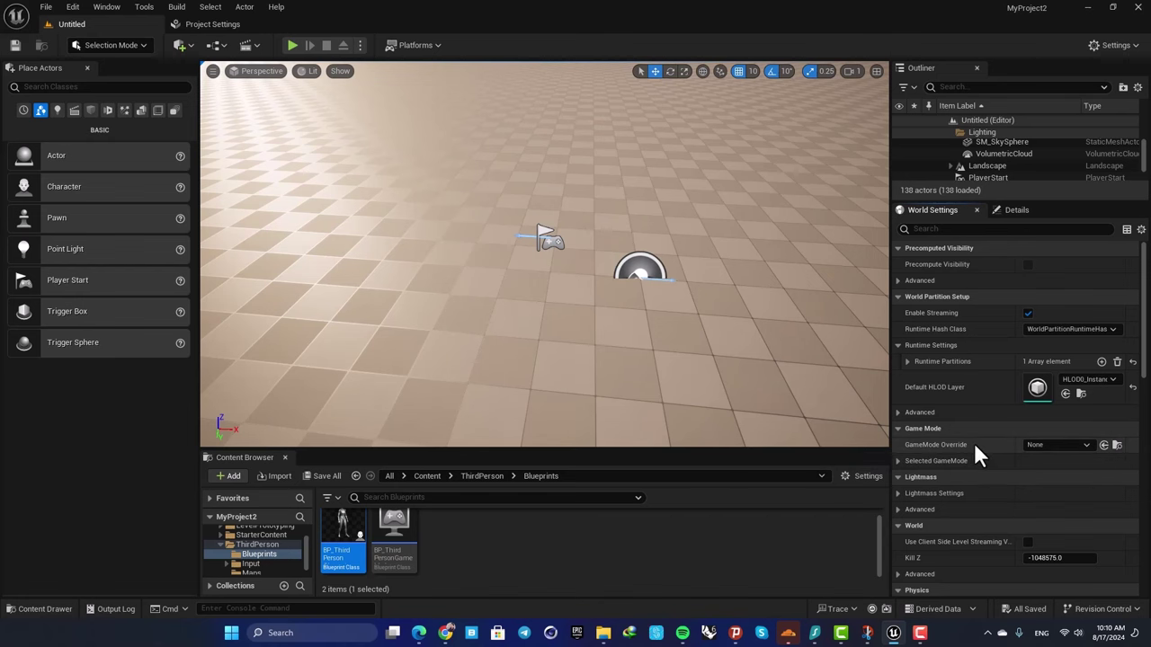
{"action": "left_click_drag", "start_coordinate": [389, 538], "coordinate": [1052, 445]}
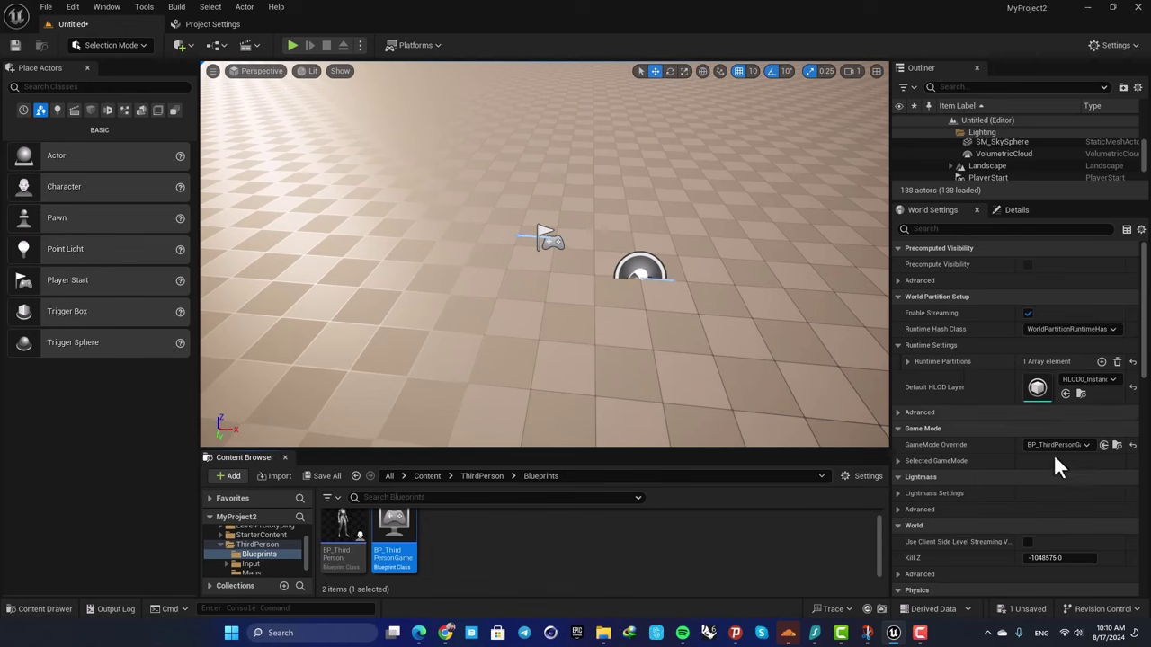
Play the level, run and jump with the third-person character, and stop the session
{"action": "left_click", "coordinate": [293, 45]}
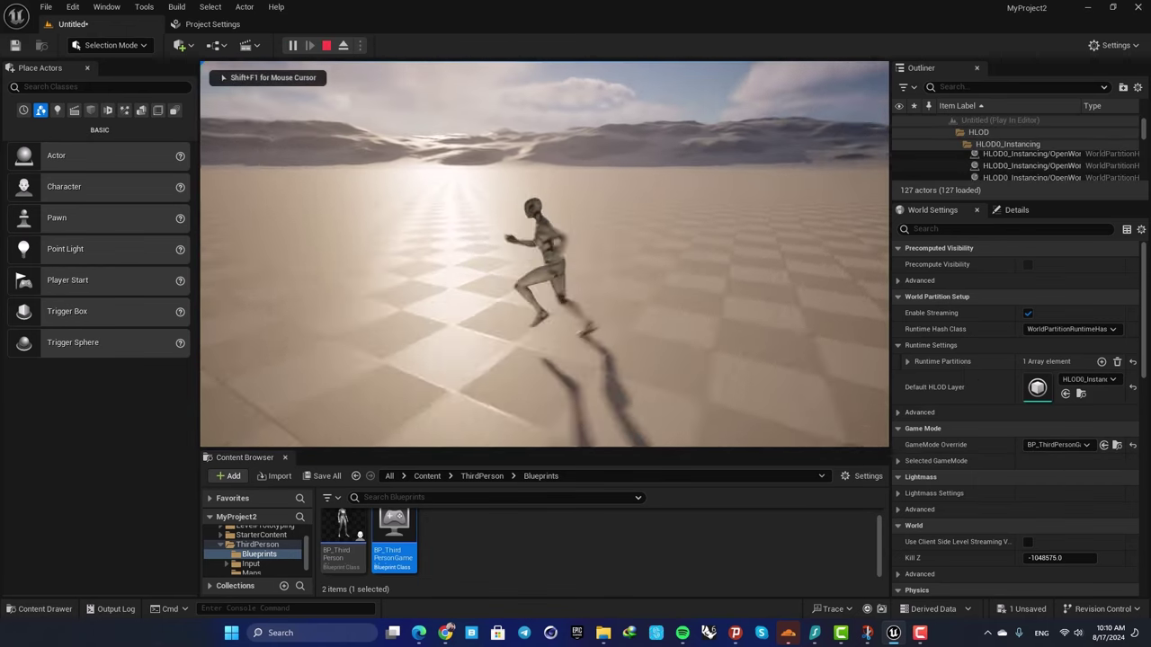
{"action": "key", "text": "s"}
{"action": "key", "text": "space"}
{"action": "key", "text": "Escape"}
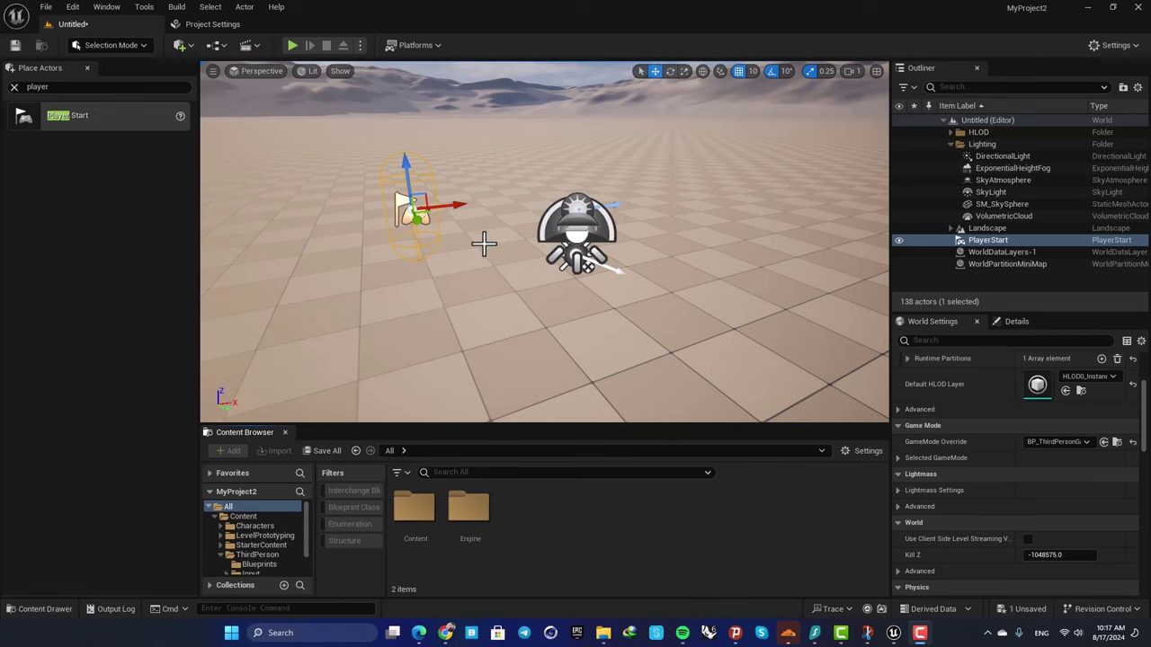
Add the First Person blueprint feature pack to the project's Content folder and close the content dialog
{"action": "left_click", "coordinate": [323, 407]}
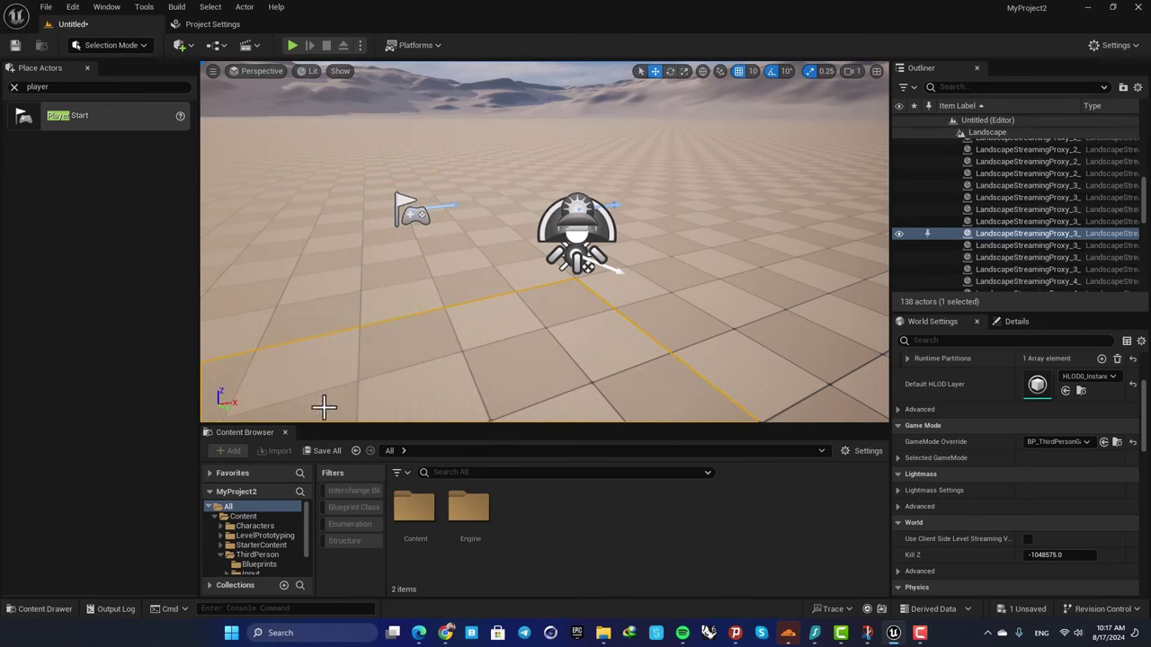
{"action": "left_click", "coordinate": [262, 516]}
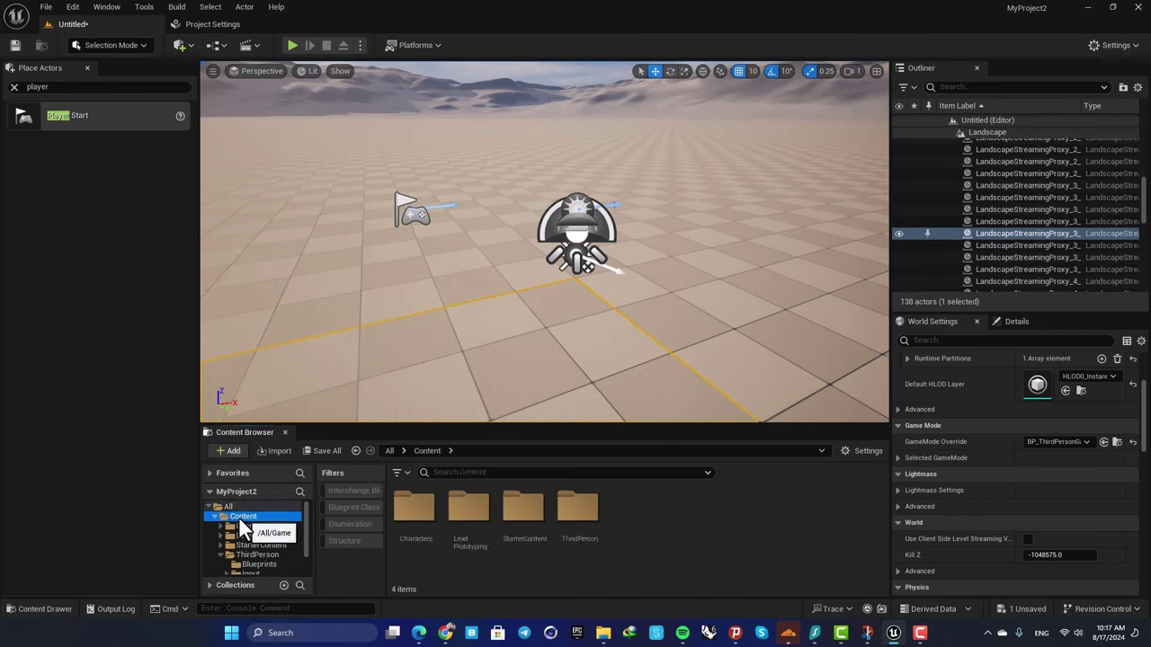
{"action": "left_click", "coordinate": [212, 517]}
{"action": "left_click", "coordinate": [228, 453]}
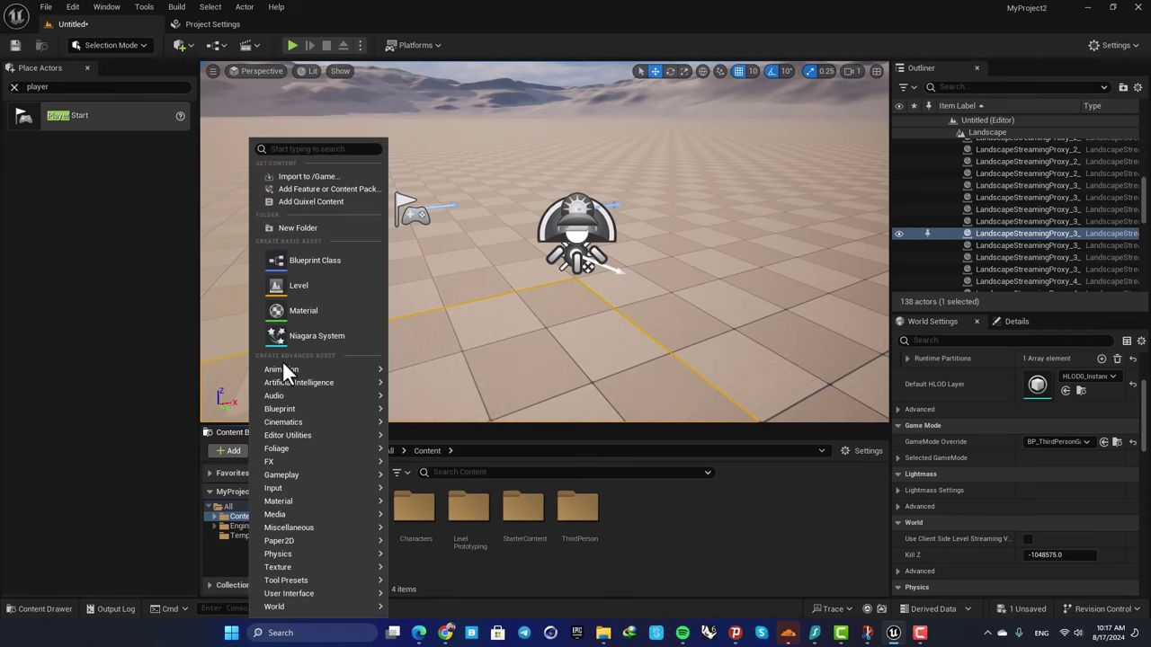
{"action": "left_click", "coordinate": [297, 188]}
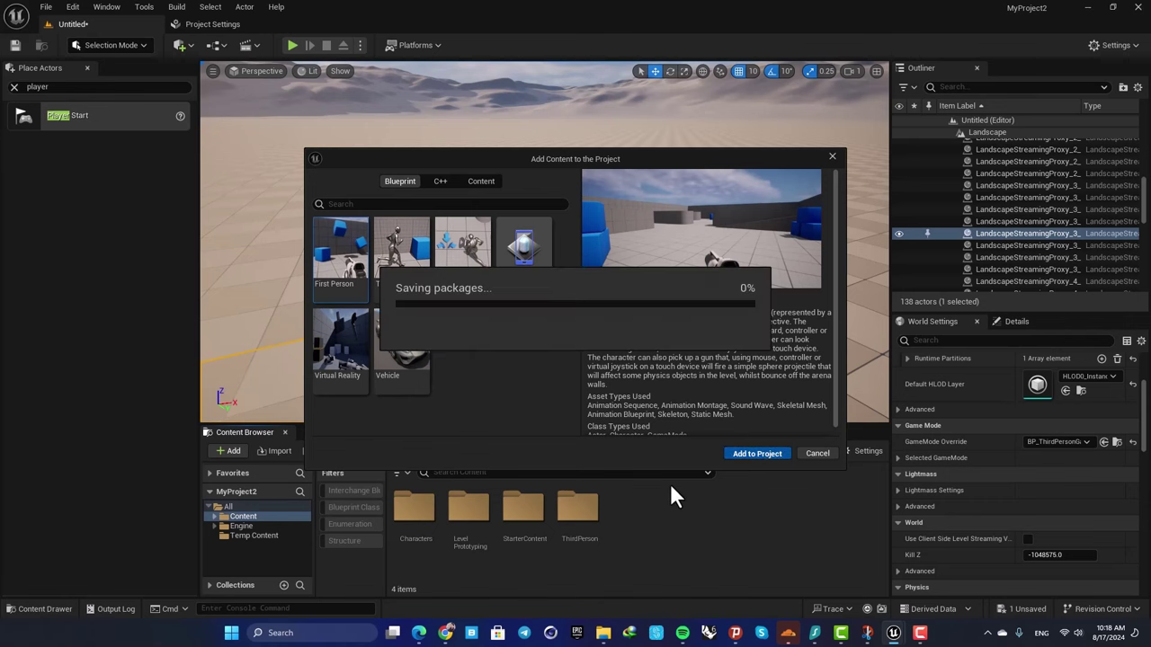
{"action": "left_click", "coordinate": [831, 158]}
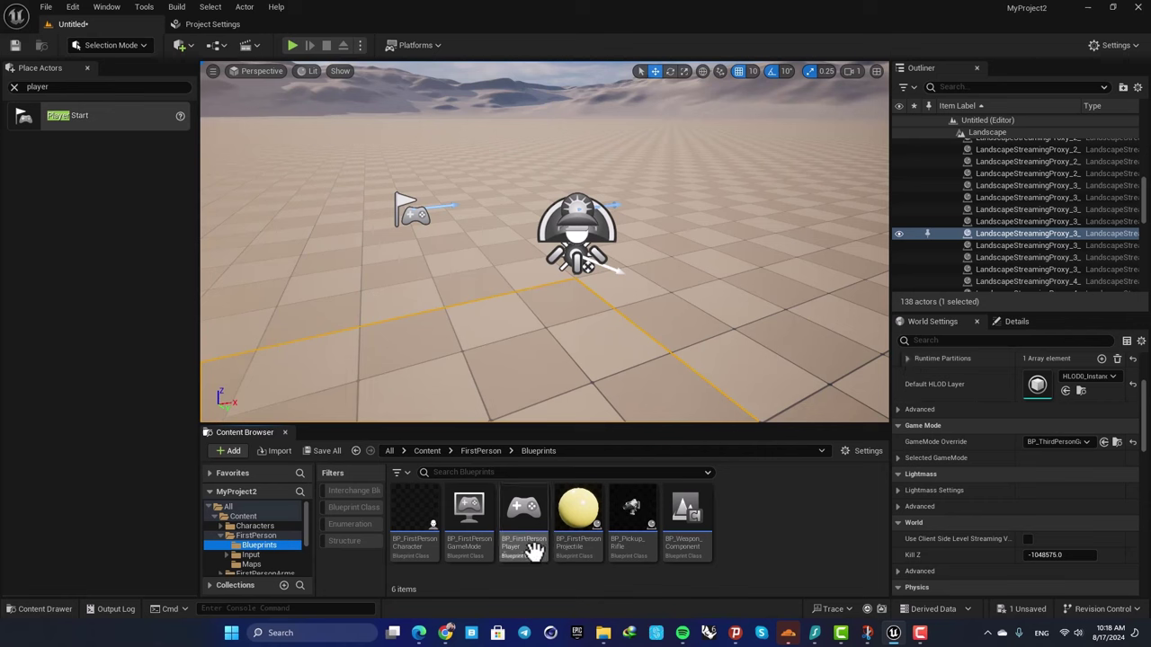
Set the level's GameMode Override to BP_FirstPersonGameMode and briefly play-test the level
{"action": "left_click", "coordinate": [474, 548]}
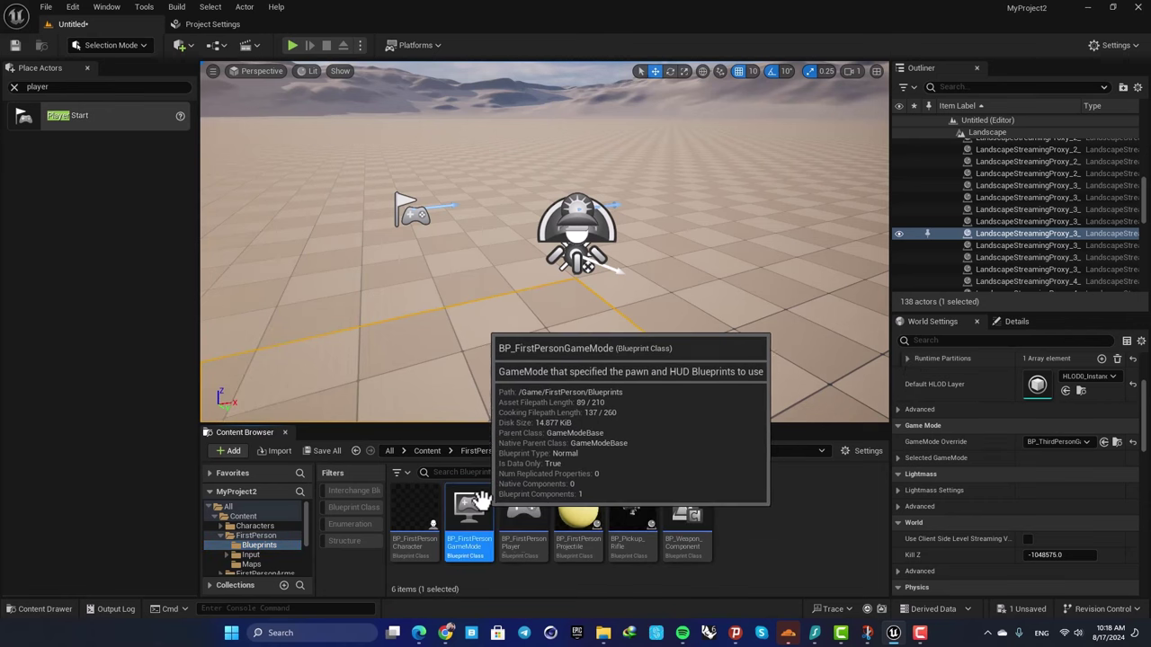
{"action": "left_click_drag", "start_coordinate": [472, 497], "coordinate": [1016, 440]}
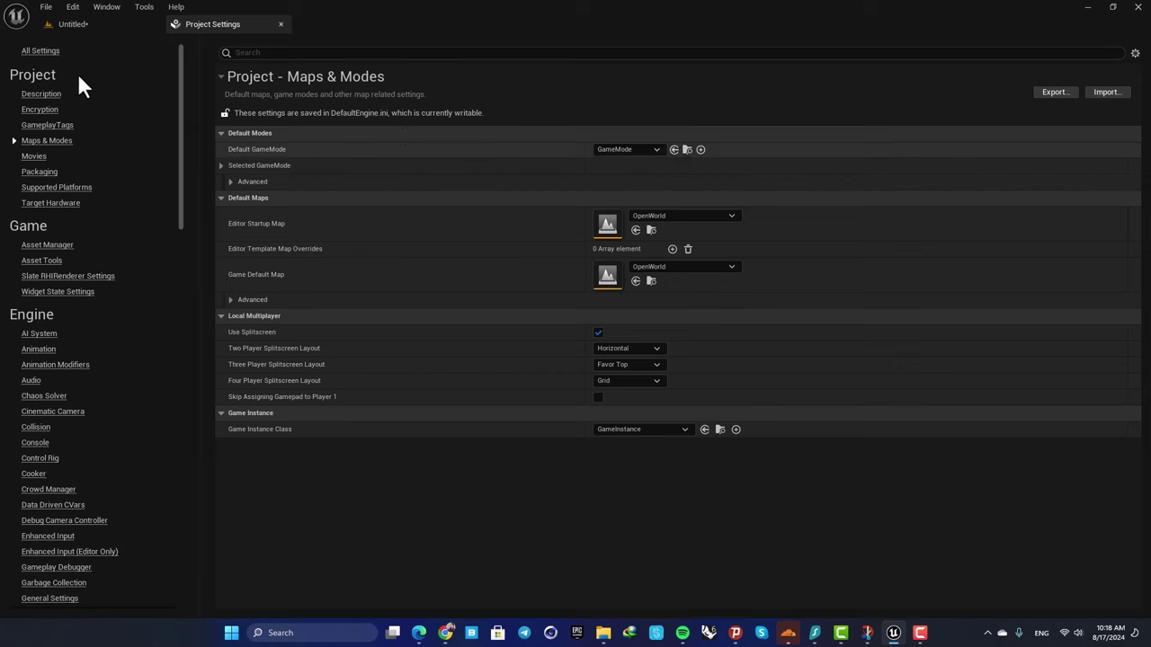
{"action": "left_click", "coordinate": [99, 25]}
{"action": "left_click", "coordinate": [292, 46]}
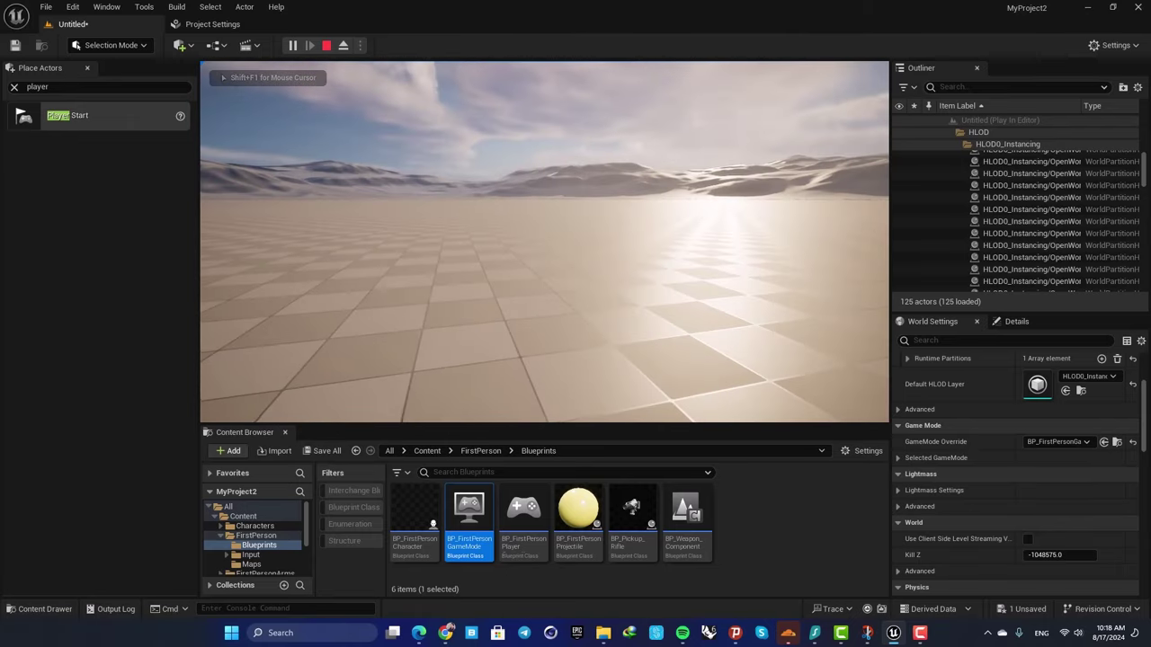
{"action": "key", "text": "Escape"}
Place a BP_Pickup_Rifle actor on the floor near the PlayerStart and focus on it
{"action": "right_click_drag", "start_coordinate": [552, 260], "coordinate": [413, 354]}
{"action": "right_click_drag", "start_coordinate": [552, 306], "coordinate": [552, 311]}
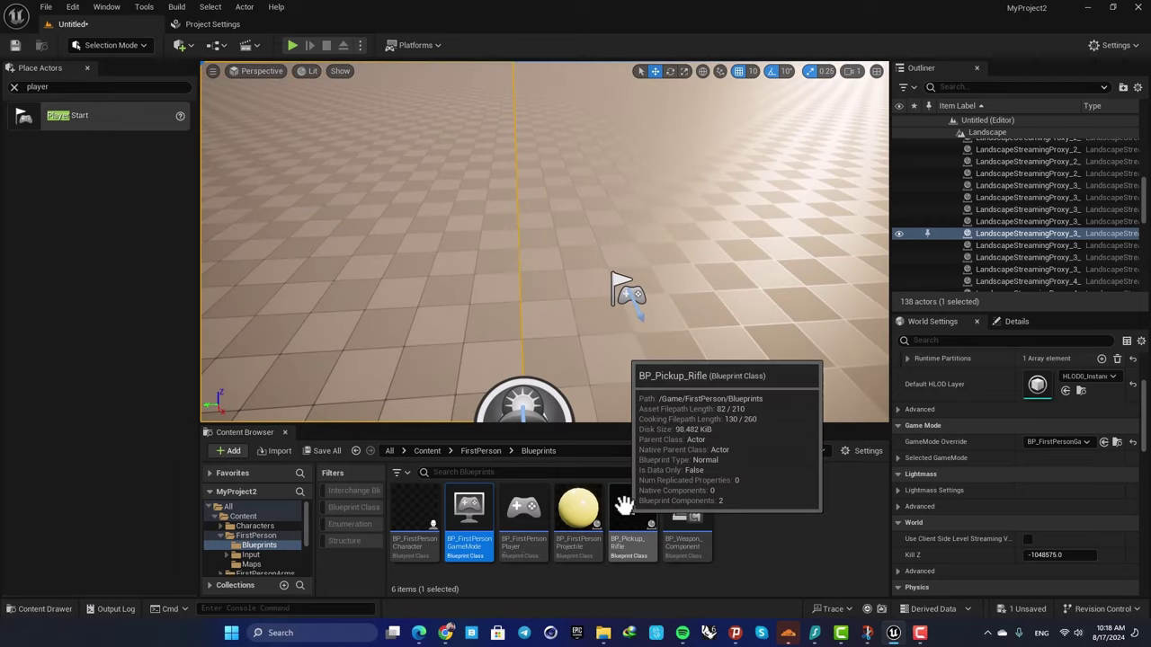
{"action": "left_click_drag", "start_coordinate": [621, 506], "coordinate": [755, 389]}
{"action": "key", "text": "f"}
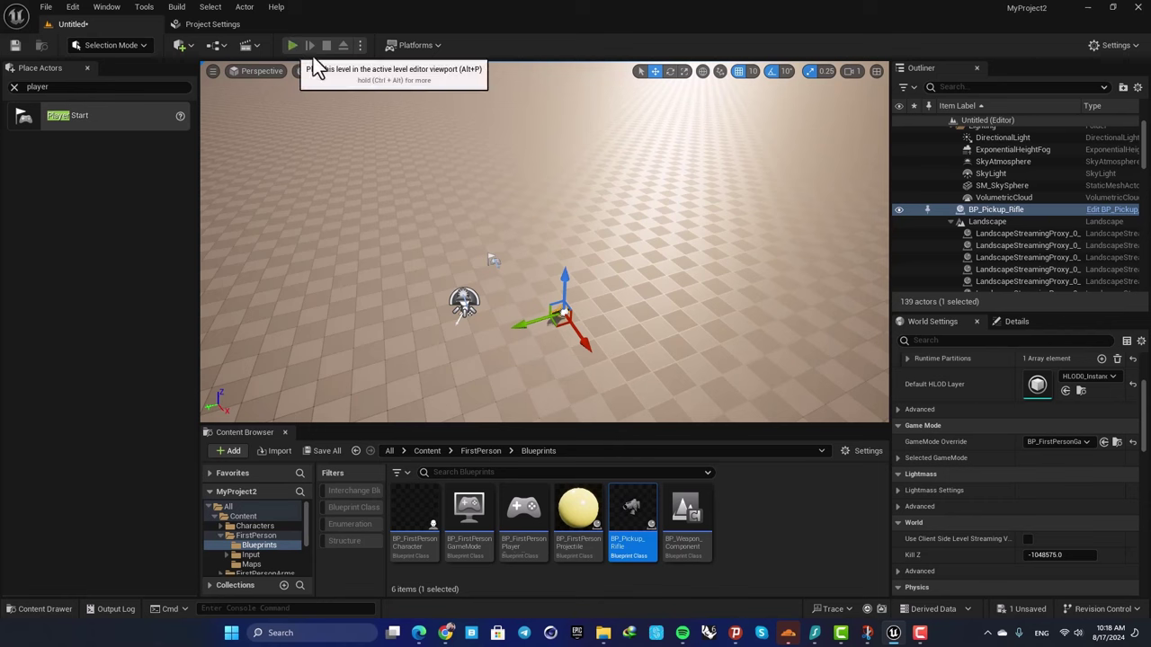
Play the level, pick up the rifle, fire several shots, and stop the session
{"action": "key", "text": "alt+p"}
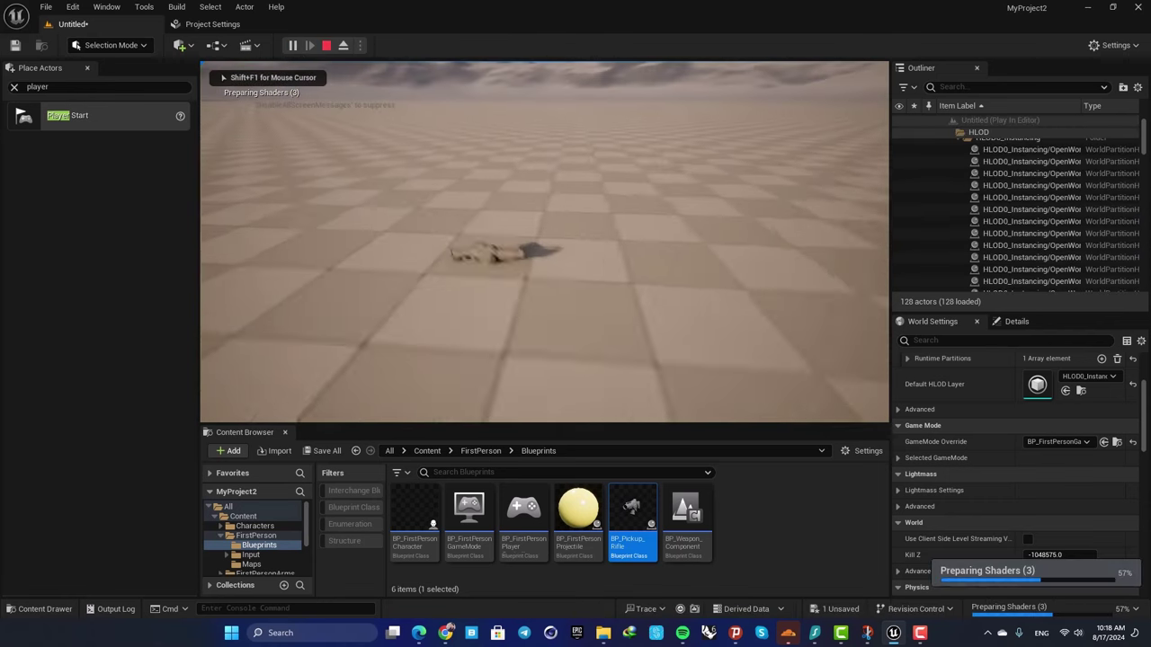
{"action": "left_click", "coordinate": [544, 242]}
{"action": "left_click", "coordinate": [544, 242]}
{"action": "left_click", "coordinate": [544, 241]}
{"action": "left_click", "coordinate": [544, 242]}
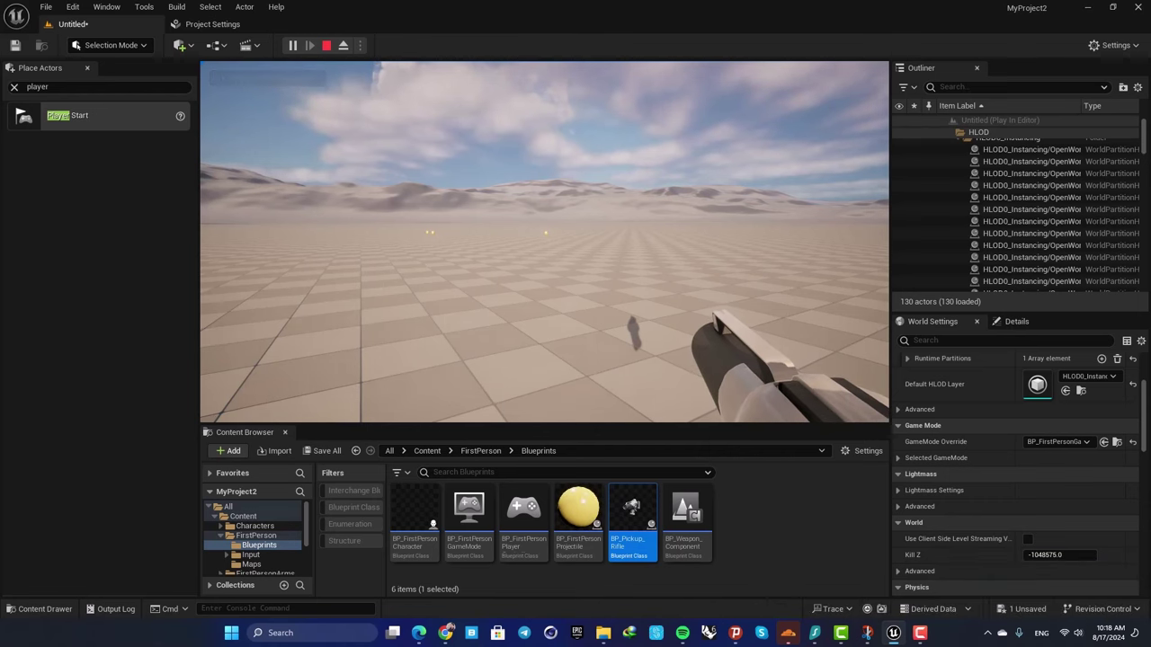
{"action": "key", "text": "Escape"}
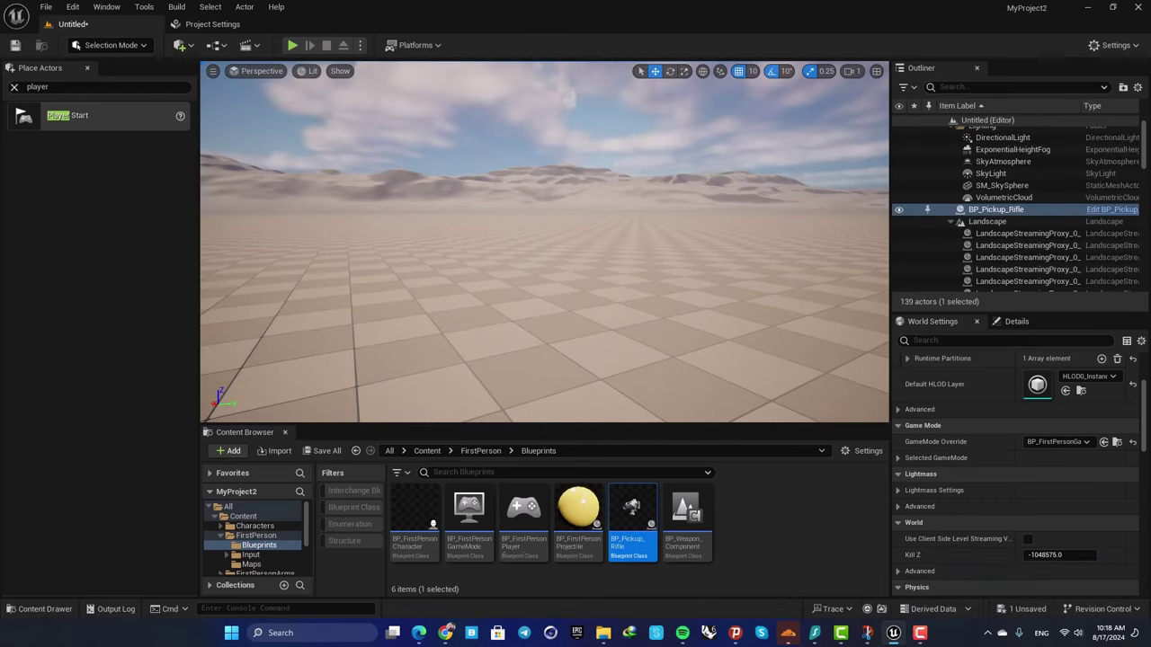